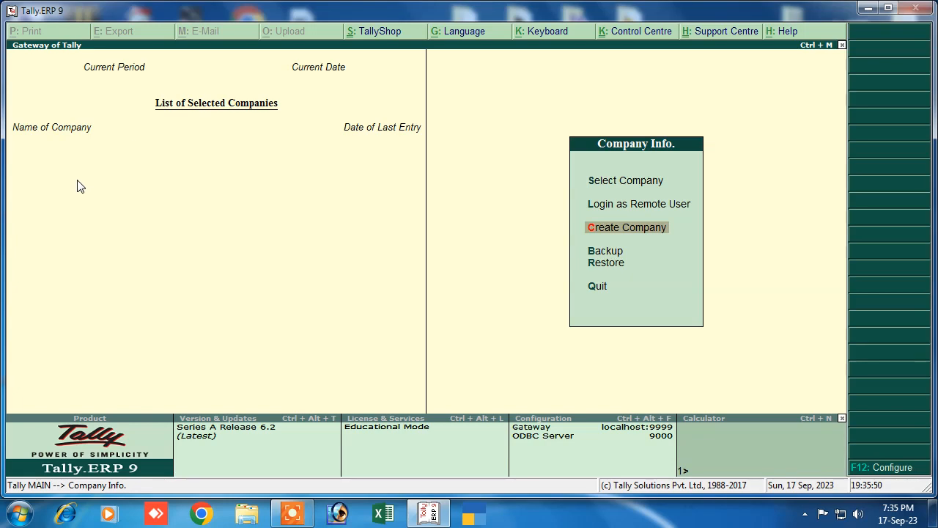
# Start creating a new company named Abc Pvt, keeping the same mailing name
pyautogui.click(620, 233)
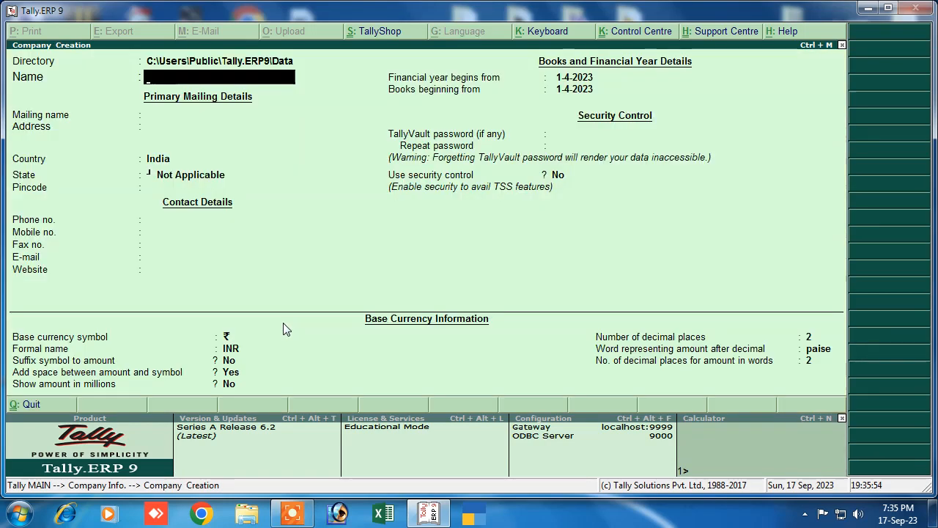
pyautogui.write('Abc Pvt')
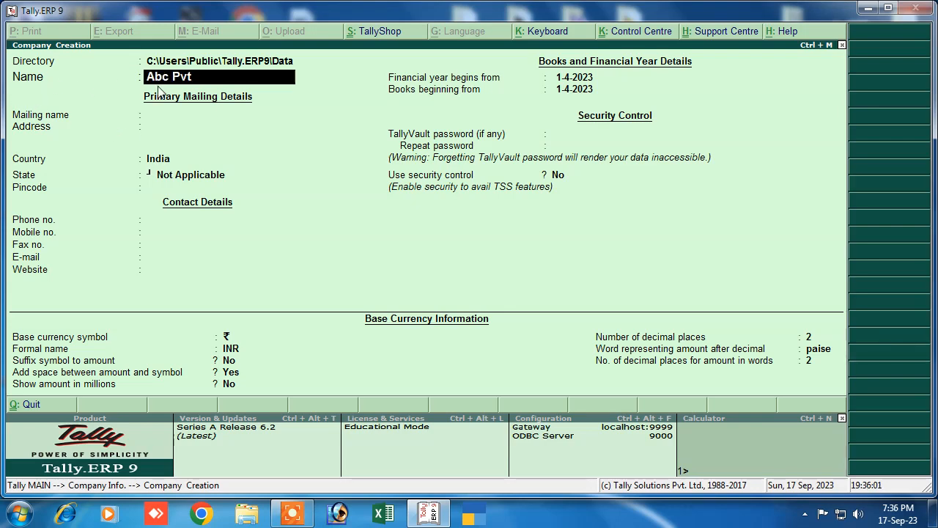
pyautogui.press('Return')
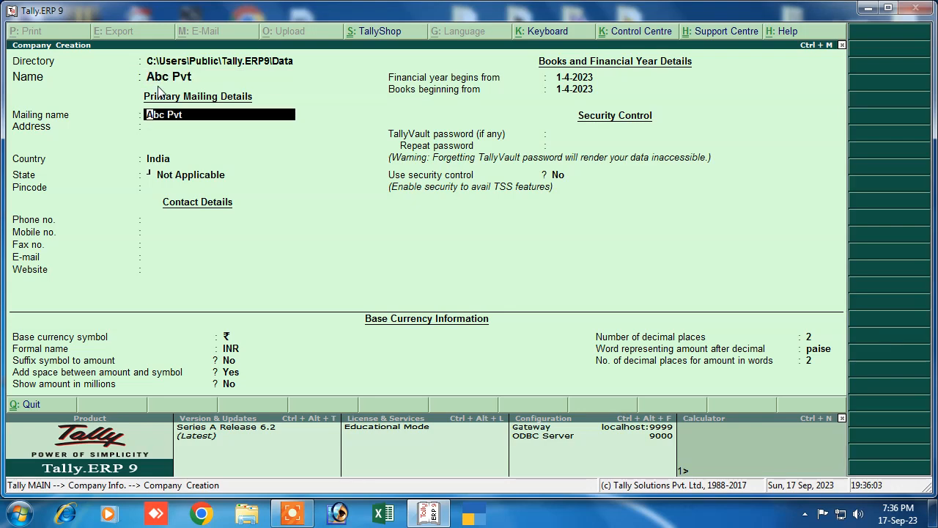
pyautogui.press('Return')
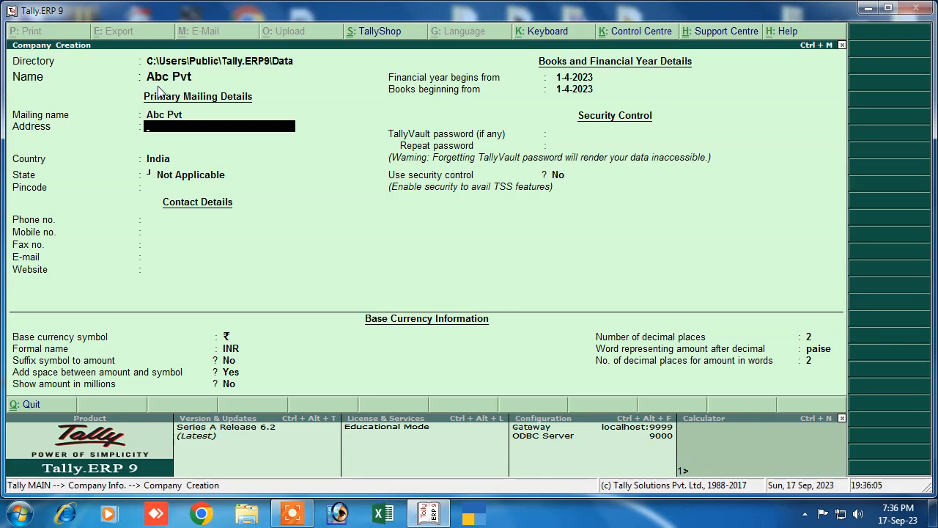
# Fill in the company's address and pincode, with India as the country and Bihar as the state, leaving the phone number blank
pyautogui.write('Deoi')
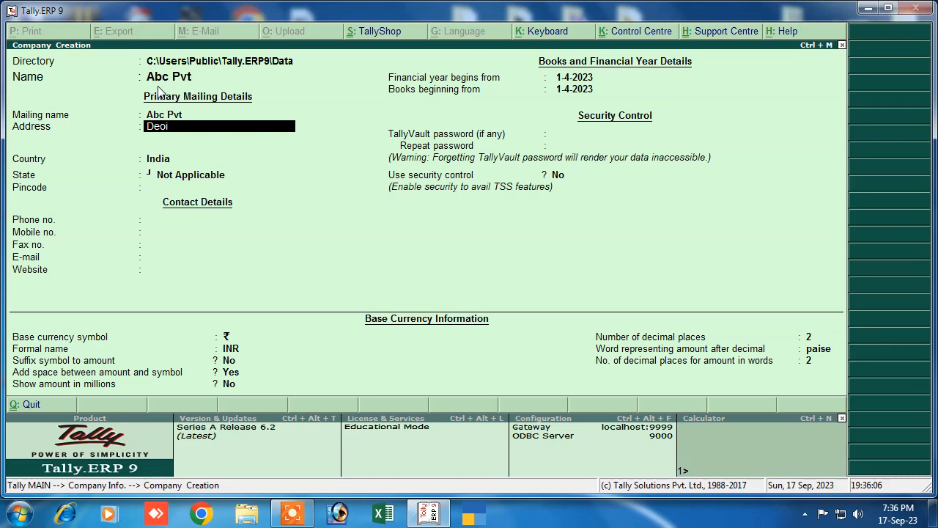
pyautogui.press('BackSpace')
pyautogui.write('ria')
pyautogui.press('Return')
pyautogui.press('Return')
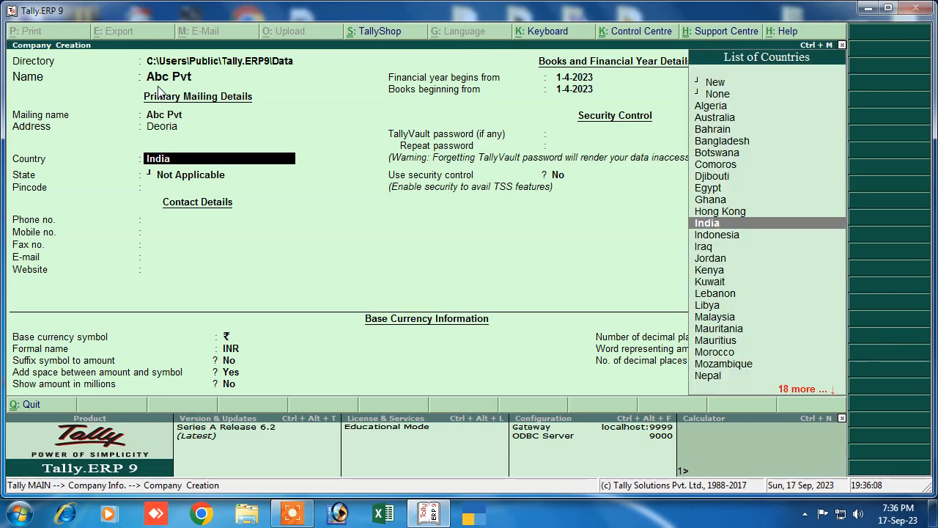
pyautogui.press('Return')
pyautogui.write('Bihar')
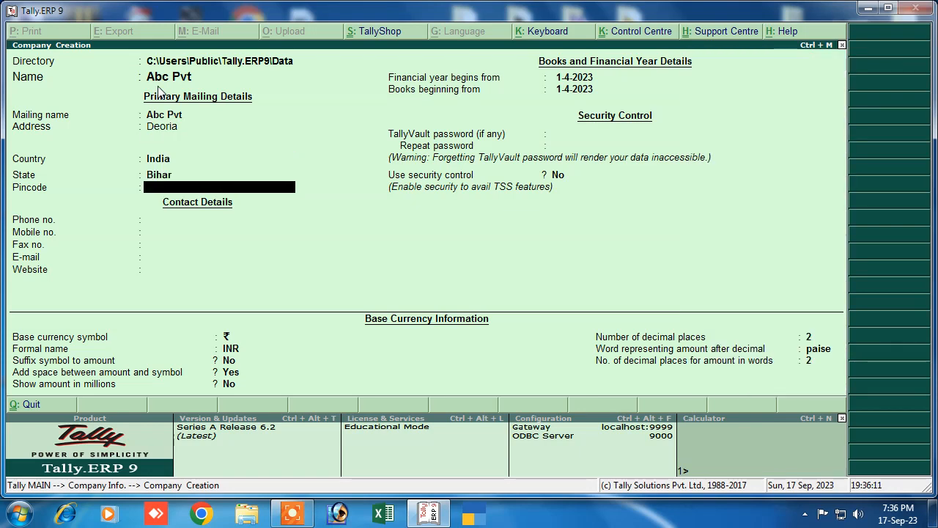
pyautogui.press('Return')
pyautogui.write('843125')
pyautogui.press('Return')
pyautogui.press('Return')
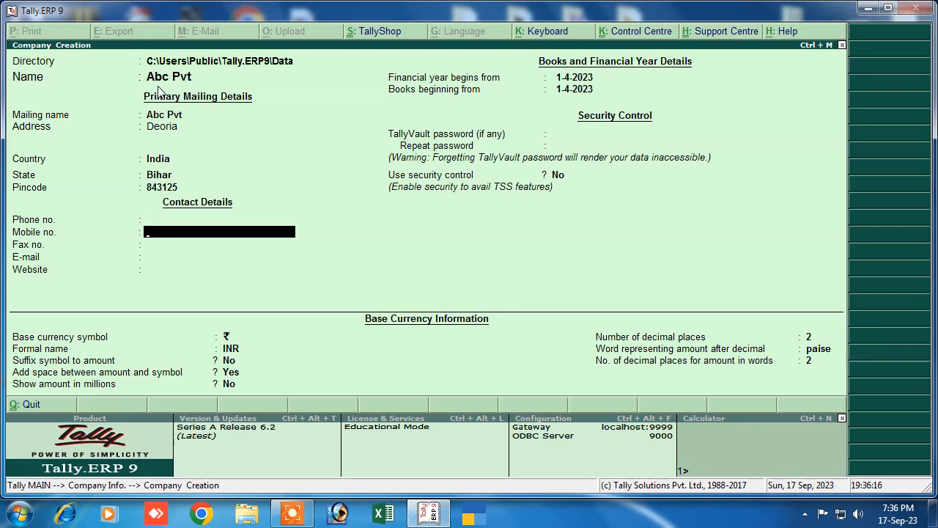
# Keep the remaining contact, financial year, security and currency defaults and save the new company
pyautogui.press('Return')
pyautogui.press('Return')
pyautogui.press('Return')
pyautogui.press('Return')
pyautogui.press('Return')
pyautogui.press('Return')
pyautogui.press('Return')
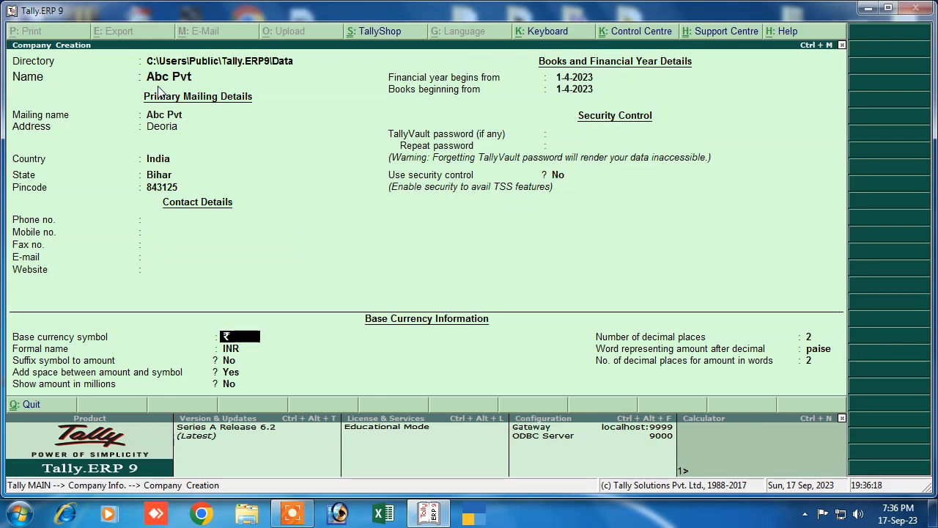
pyautogui.press('Return')
pyautogui.press('Return')
pyautogui.press('Return')
pyautogui.press('Return')
pyautogui.press('Return')
pyautogui.press('Return')
pyautogui.press('Return')
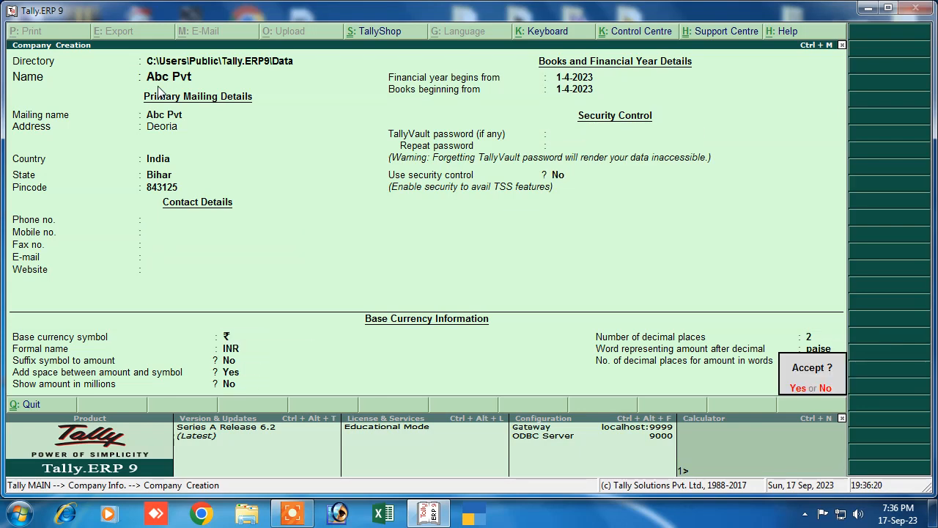
pyautogui.press('Return')
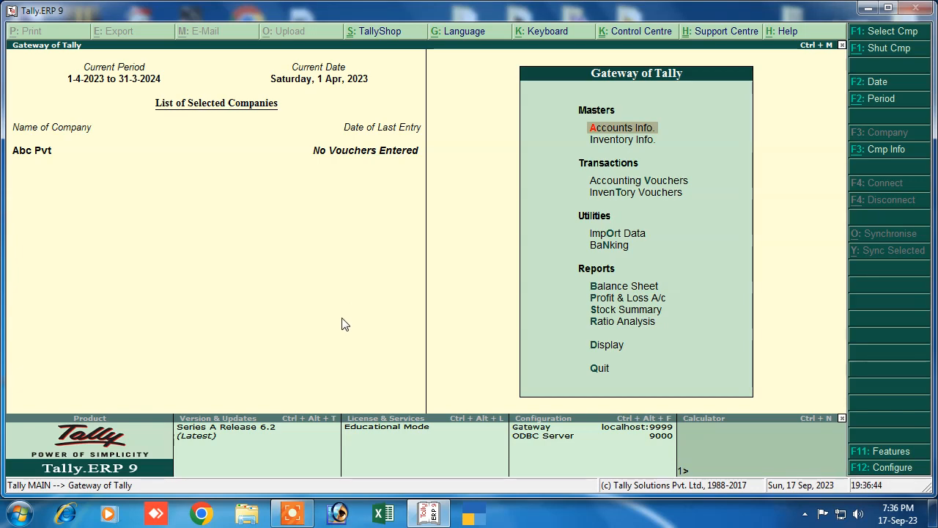
# Start a new receipt voucher in the accounting vouchers of Abc Pvt
pyautogui.click(623, 180)
pyautogui.click(624, 183)
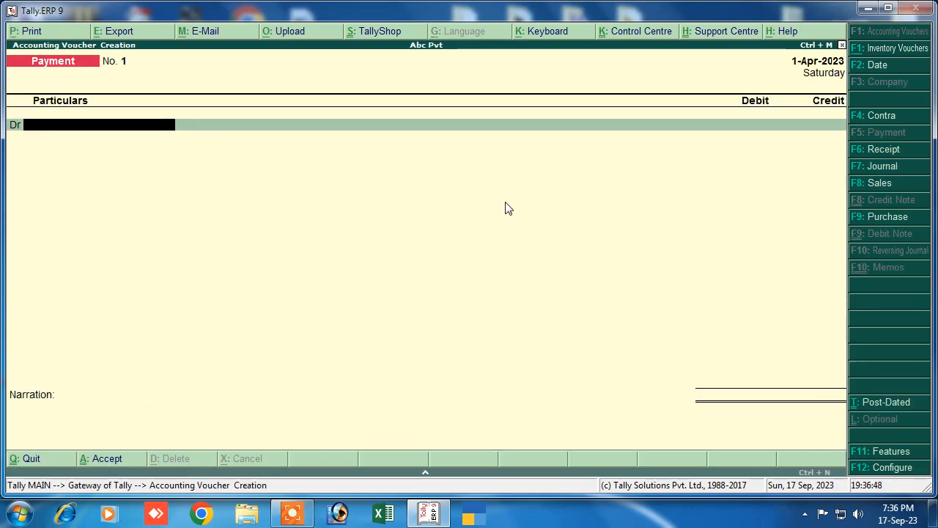
pyautogui.click(878, 151)
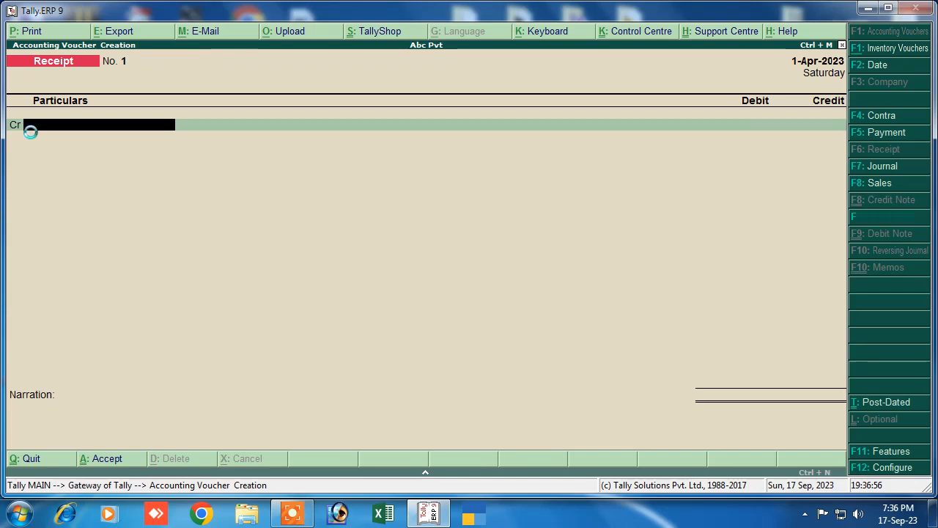
# Create a ledger named Capital under Capital Account for the receipt's credit line, keeping the default mailing and tax details
pyautogui.hotkey('alt', 'c')
pyautogui.write('Capi')
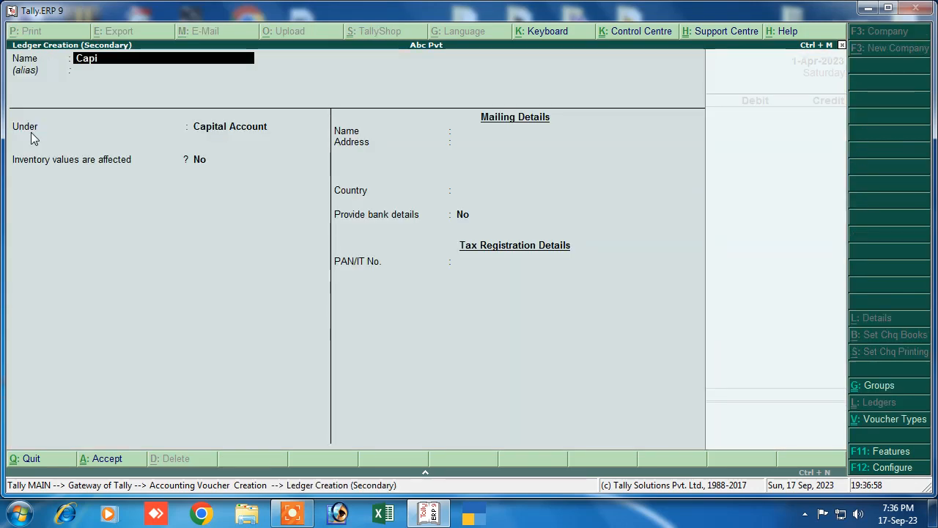
pyautogui.write('tal')
pyautogui.press('Return')
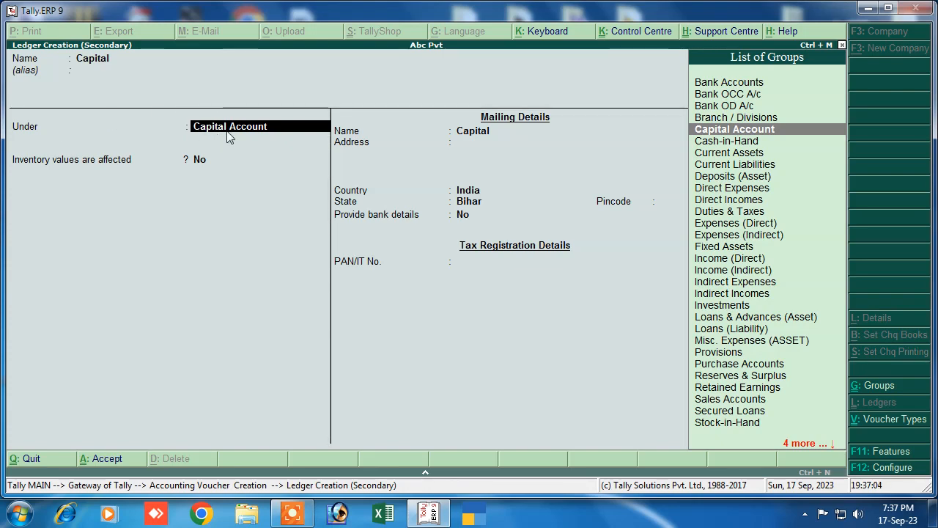
pyautogui.press('Return')
pyautogui.press('Return')
pyautogui.press('Return')
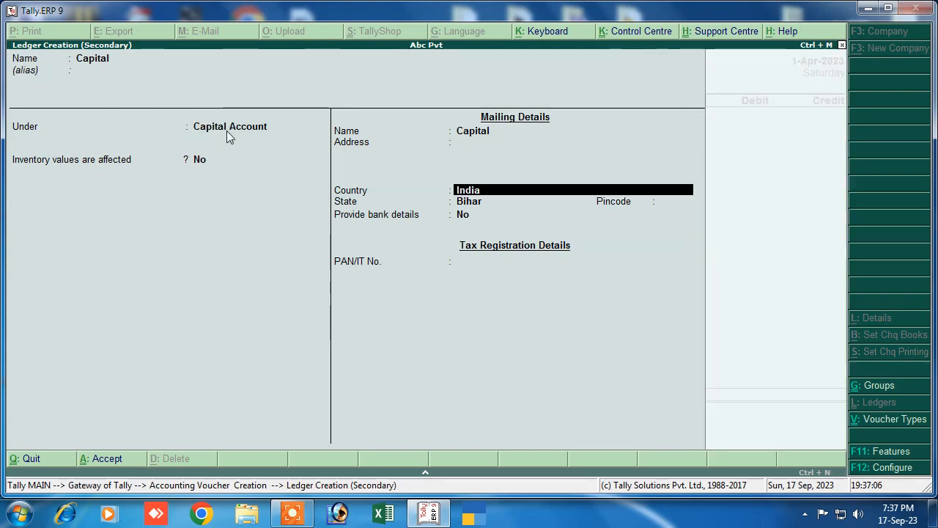
pyautogui.press('Return')
pyautogui.press('Return')
pyautogui.press('Return')
pyautogui.press('Return')
pyautogui.press('Return')
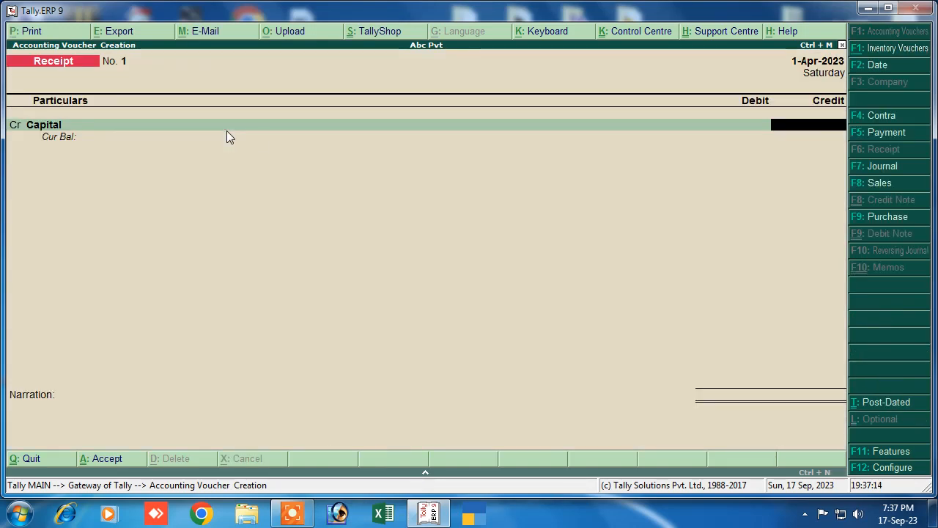
# Credit Capital with 1,00,000 and debit Cash with the same amount in the receipt voucher
pyautogui.write('100000')
pyautogui.press('Return')
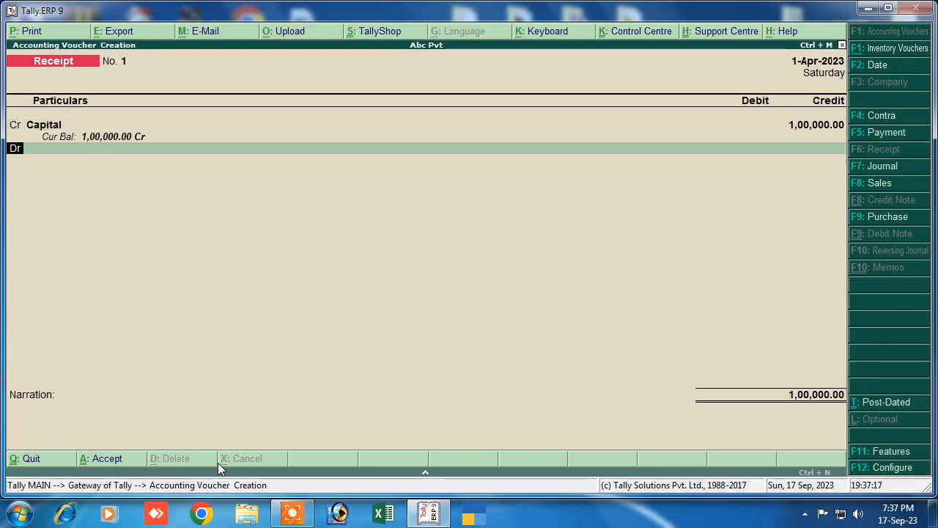
pyautogui.press('Return')
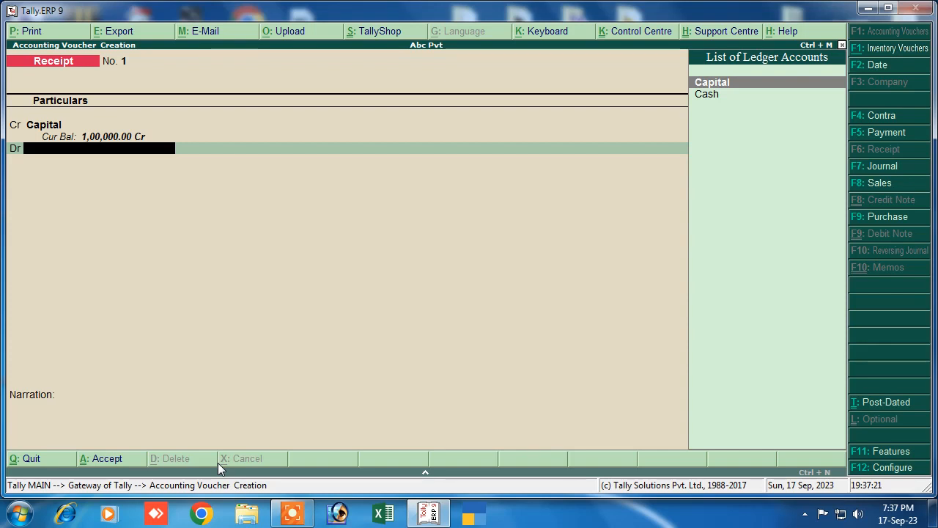
pyautogui.press('Down')
pyautogui.press('Return')
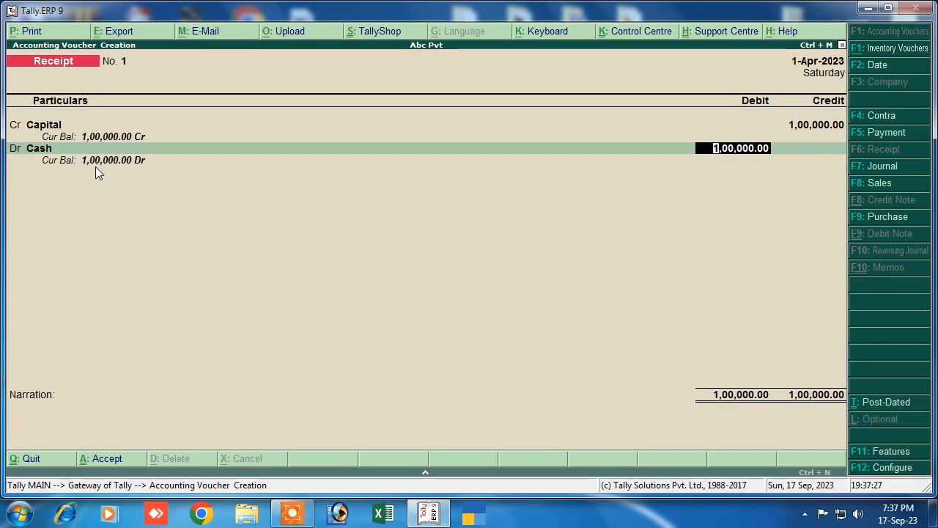
pyautogui.press('Return')
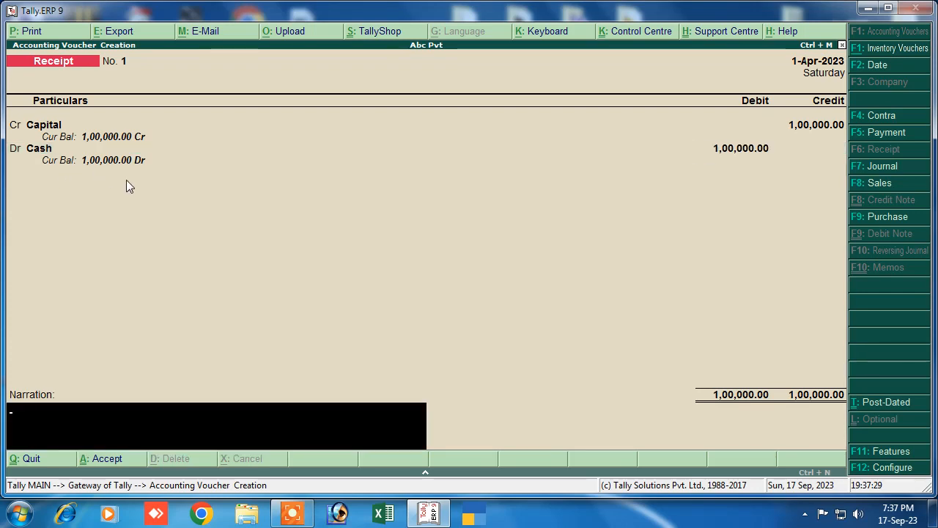
# Add the narration "being start a new business" and save the receipt voucher
pyautogui.write('being sa')
pyautogui.write('a')
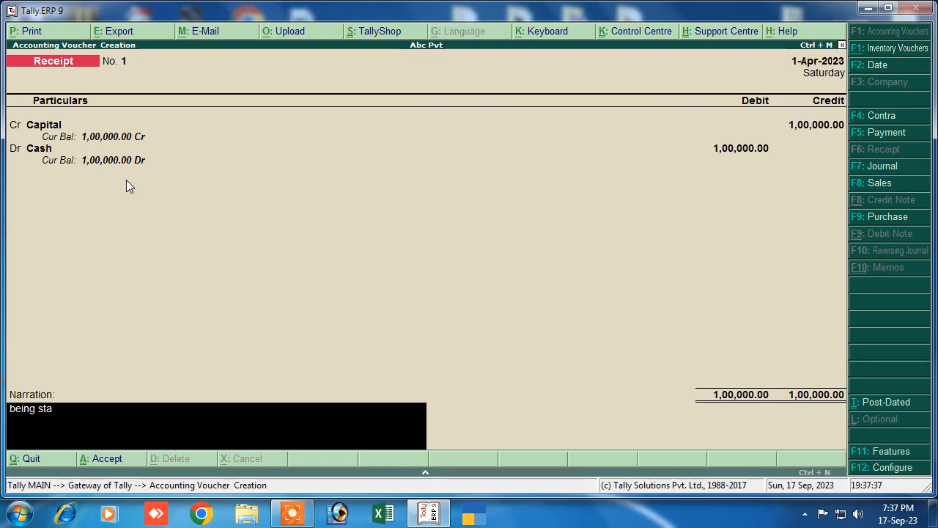
pyautogui.write('trt')
pyautogui.press('BackSpace')
pyautogui.write('a new business')
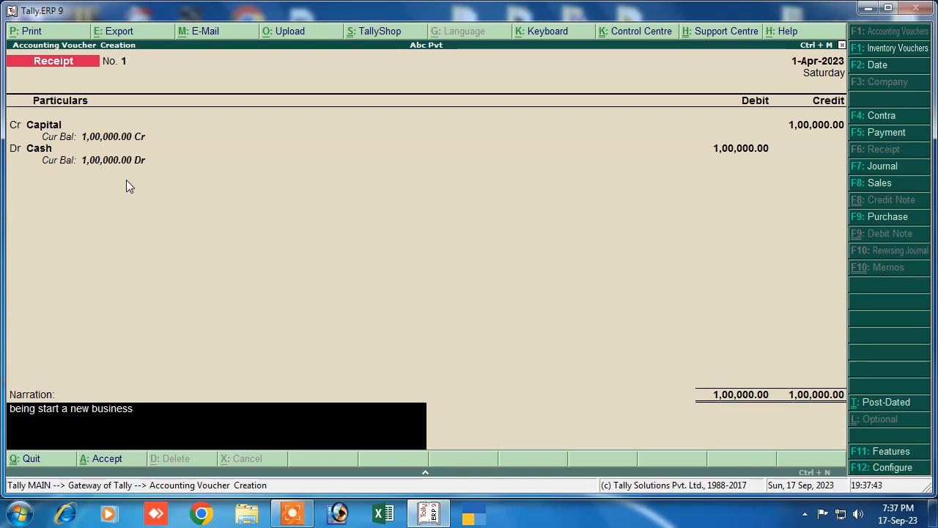
pyautogui.press('Return')
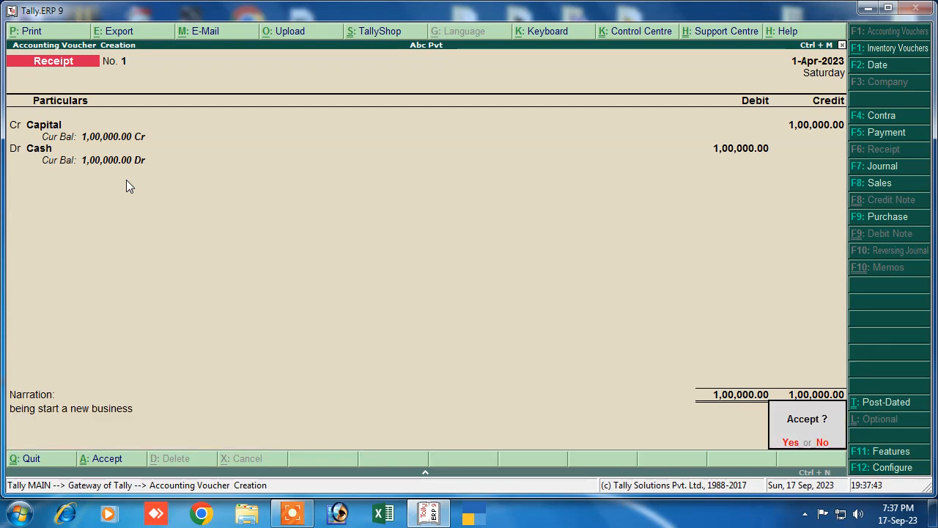
pyautogui.press('Return')
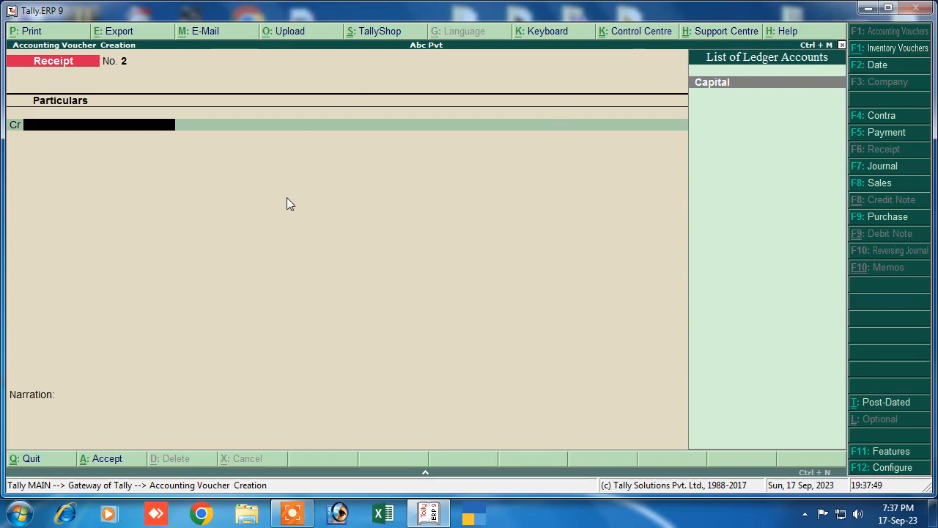
# Start a purchase voucher with supplier invoice number 02, dated 1-Apr-2023
pyautogui.click(877, 219)
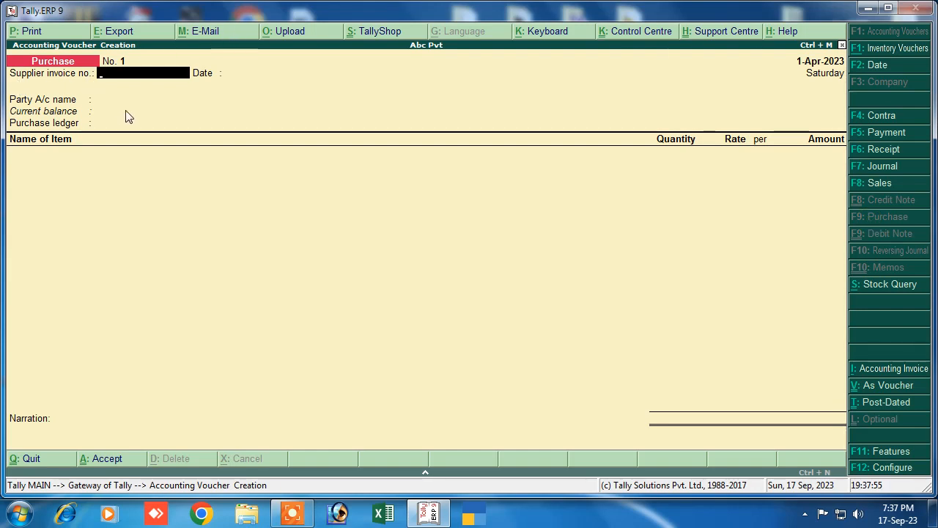
pyautogui.write('02')
pyautogui.press('Return')
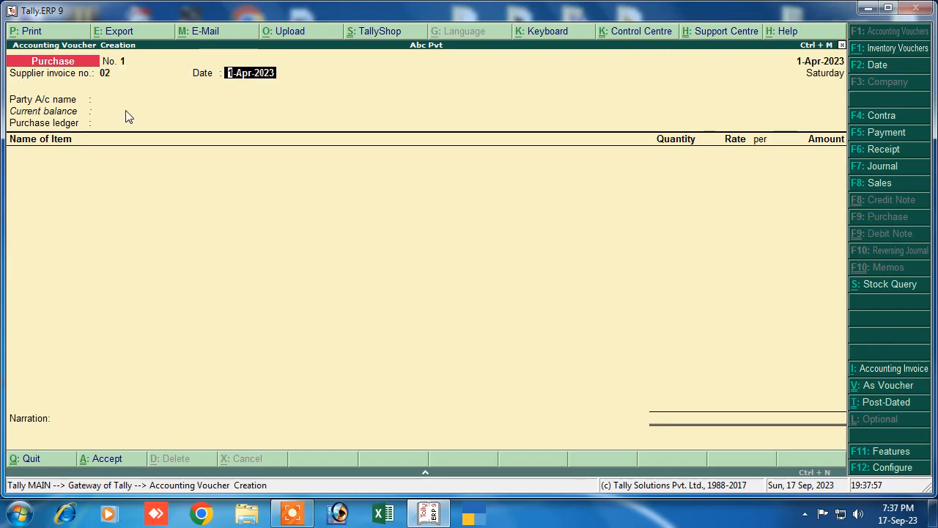
pyautogui.press('Return')
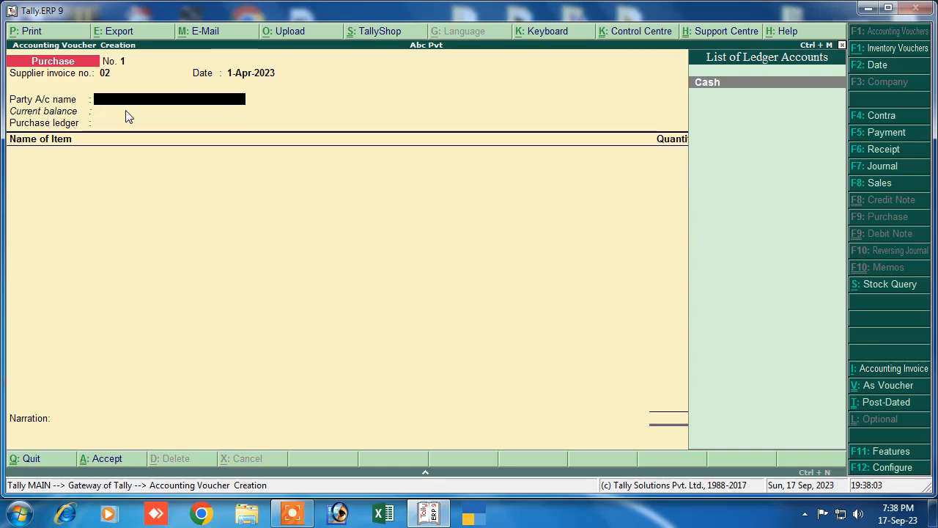
# Create a party ledger for the purchase with the supplier's name, placed under Sundry Creditors
pyautogui.hotkey('alt', 'c')
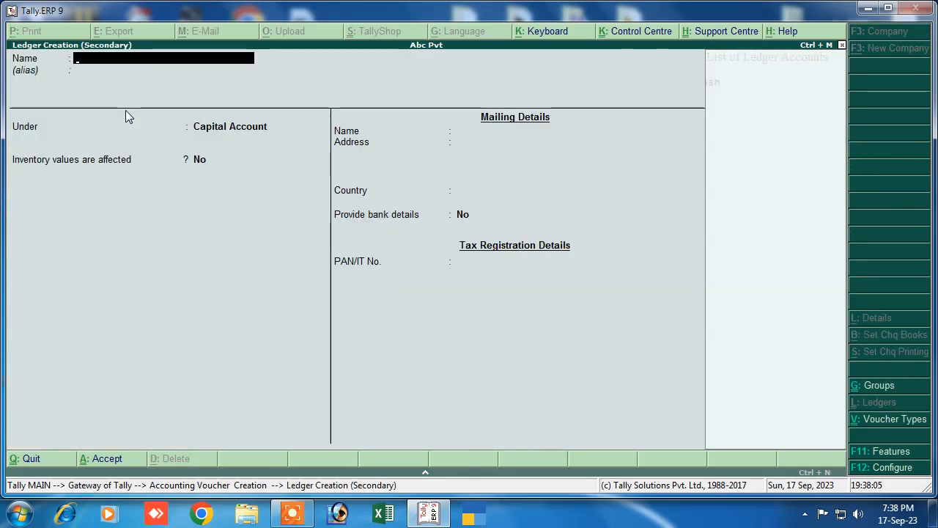
pyautogui.write('Ajay')
pyautogui.press('Return')
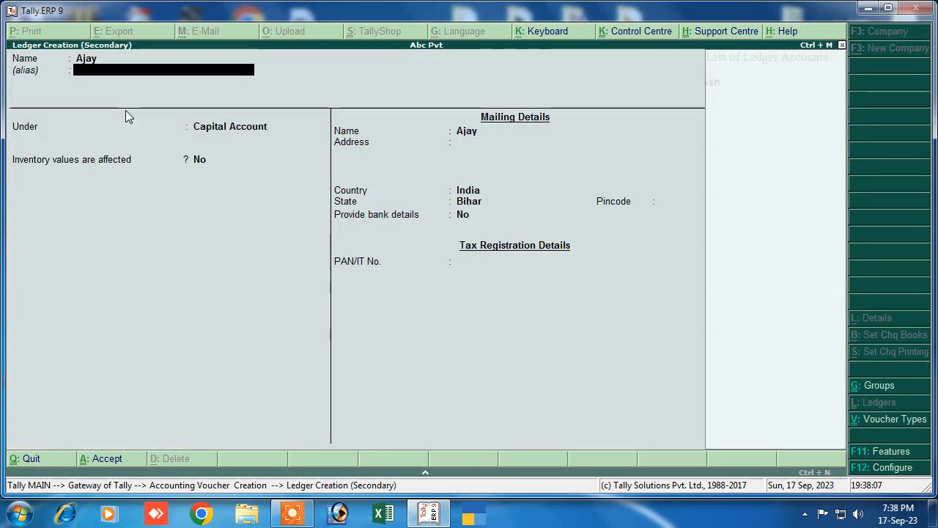
pyautogui.press('Return')
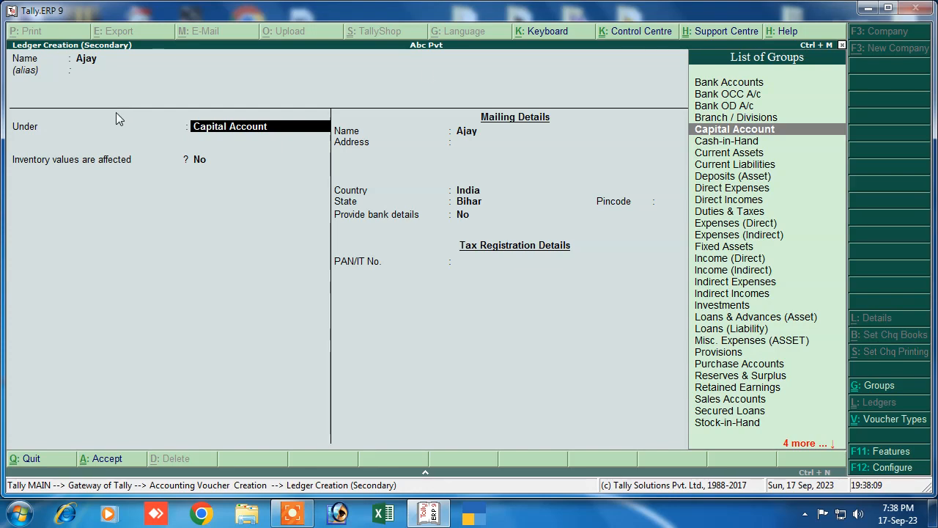
pyautogui.write('S')
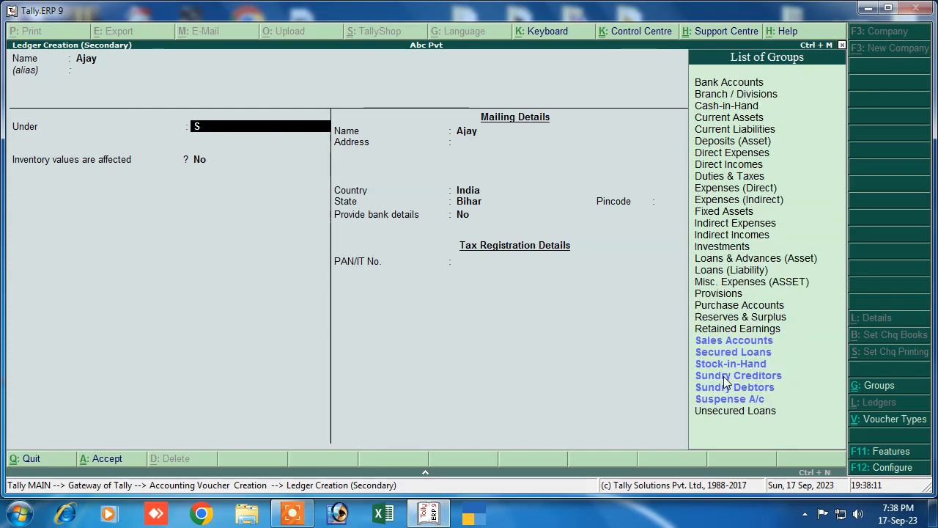
pyautogui.press('Down')
pyautogui.press('Down')
pyautogui.press('Down')
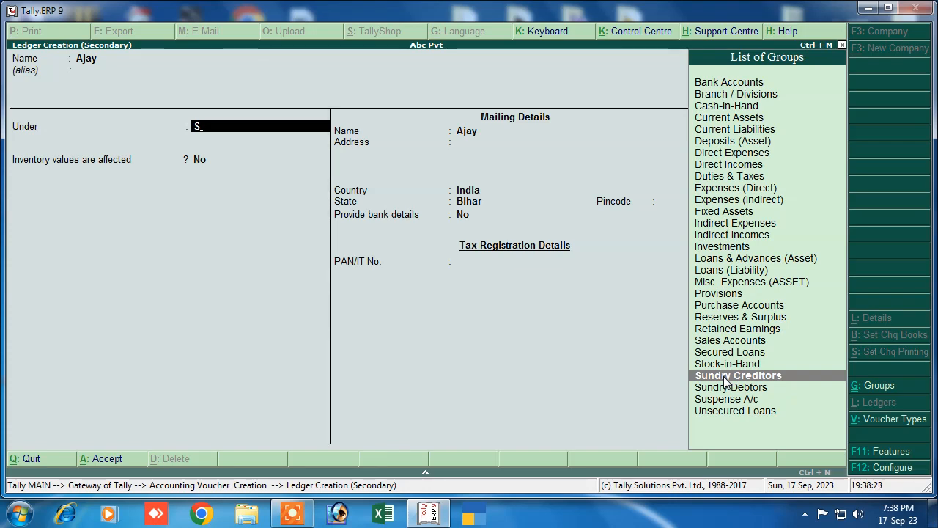
pyautogui.click(724, 378)
# Keep bill-by-bill balances and the other defaults for the supplier ledger, and save it as the purchase's party account
pyautogui.press('Return')
pyautogui.press('Return')
pyautogui.press('Return')
pyautogui.press('Return')
pyautogui.press('Return')
pyautogui.press('Return')
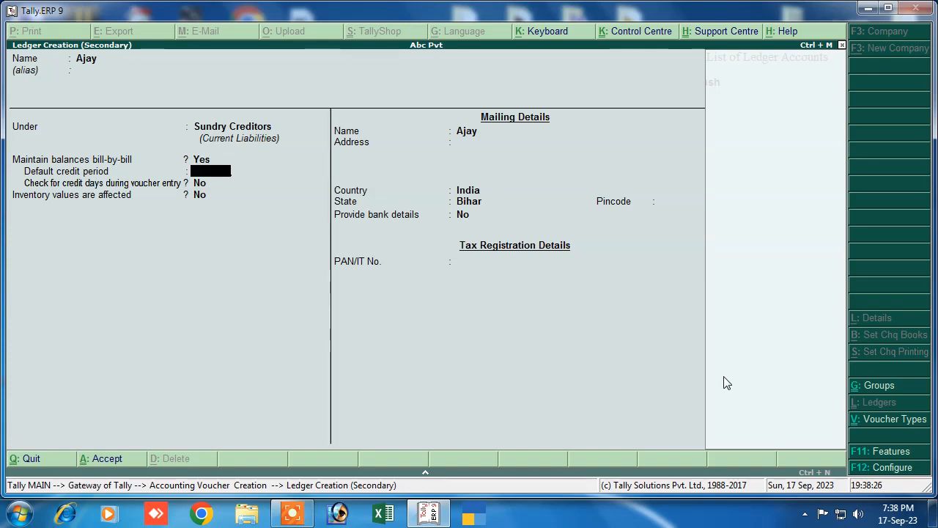
pyautogui.press('Return')
pyautogui.hotkey('ctrl', 'a')
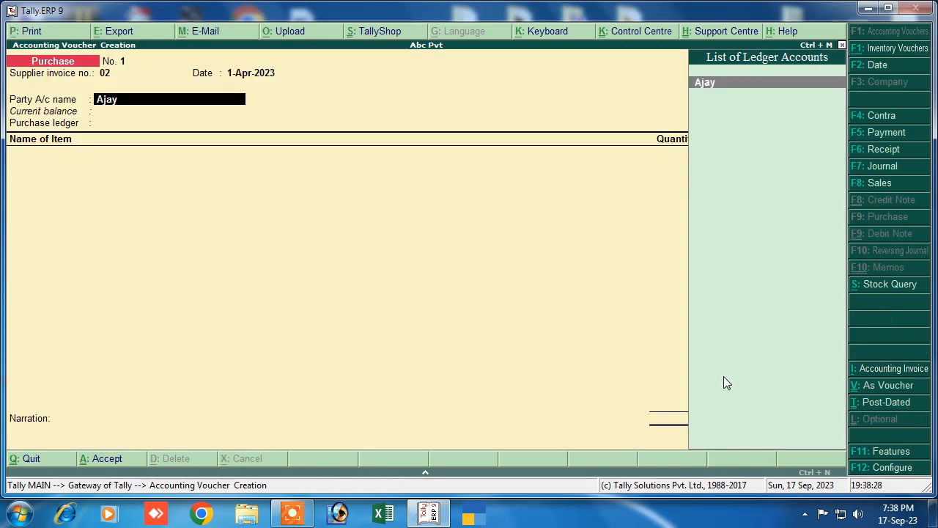
# Accept the new supplier as the purchase's party account and keep the default supplier details
pyautogui.press('Return')
pyautogui.press('Return')
pyautogui.press('Return')
pyautogui.press('Return')
pyautogui.press('Return')
pyautogui.press('Return')
pyautogui.press('Return')
pyautogui.press('Return')
pyautogui.press('Return')
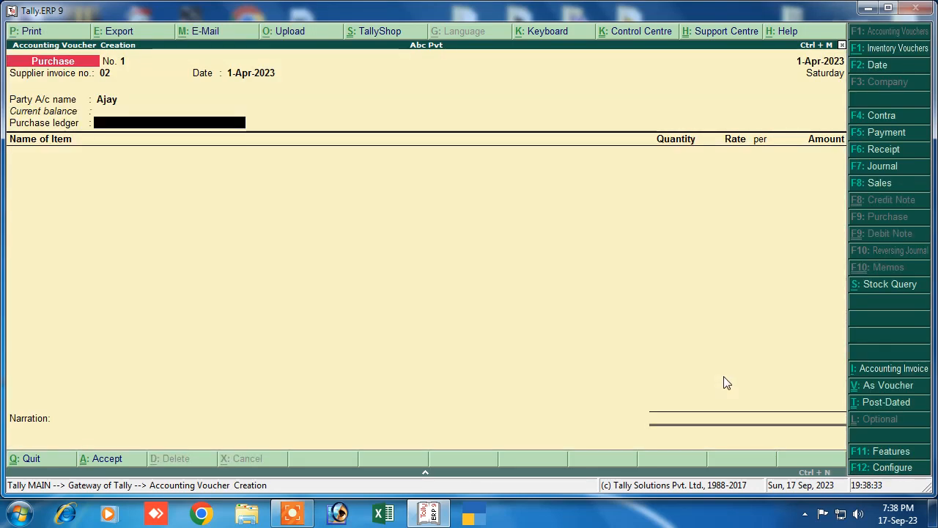
# Create a purchase ledger named Purchase under Purchase Accounts, with inventory values affected, and save it into the voucher
pyautogui.hotkey('alt', 'c')
pyautogui.write('Pur')
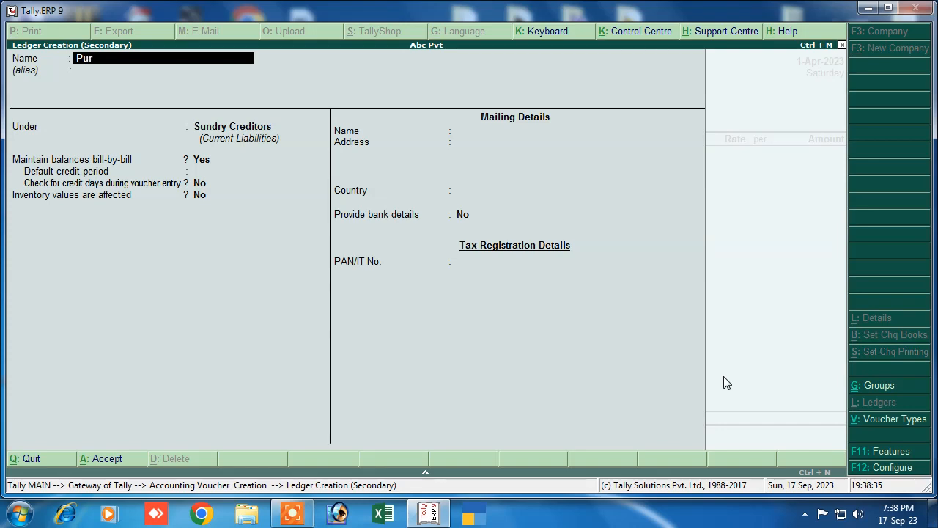
pyautogui.write('chase')
pyautogui.press('Return')
pyautogui.press('Return')
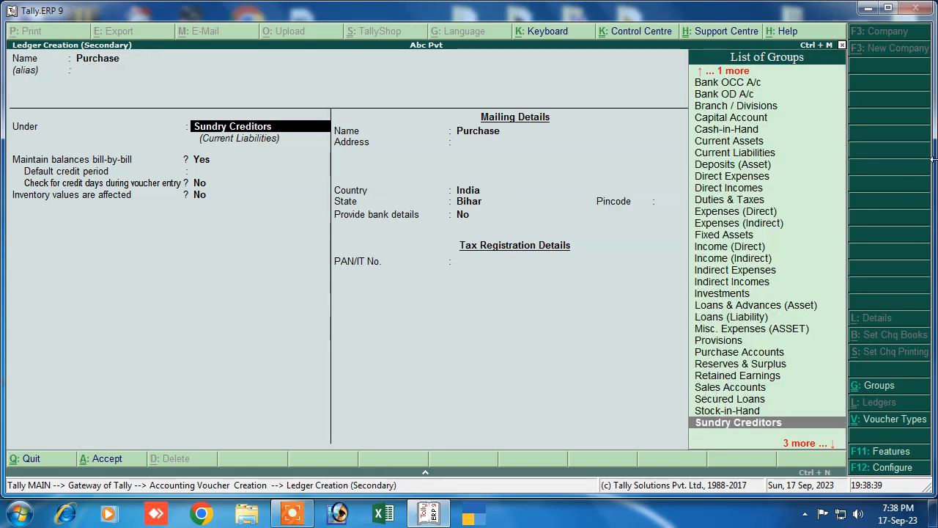
pyautogui.click(706, 355)
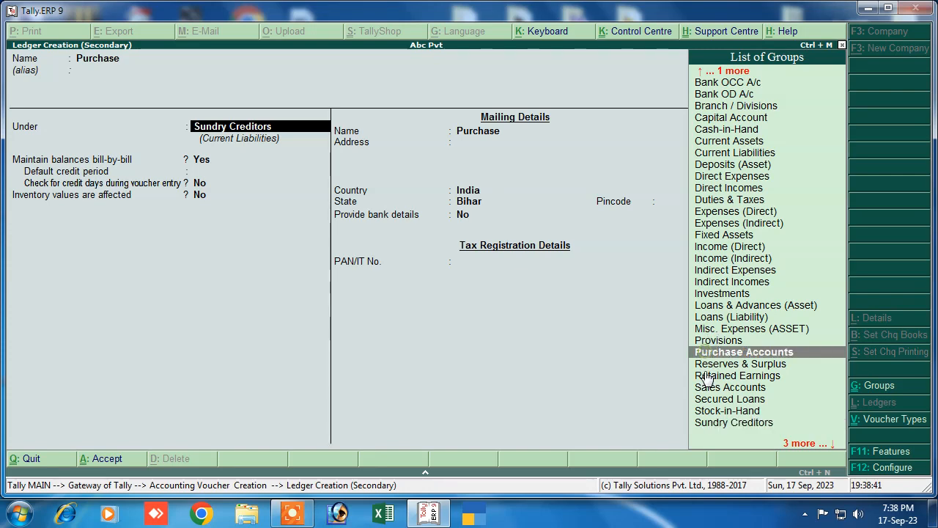
pyautogui.press('Return')
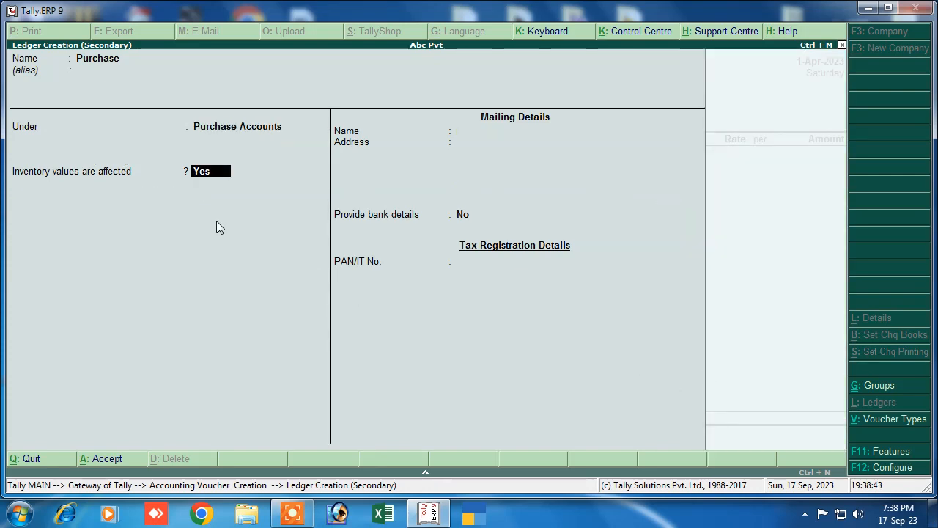
pyautogui.press('Return')
pyautogui.press('Return')
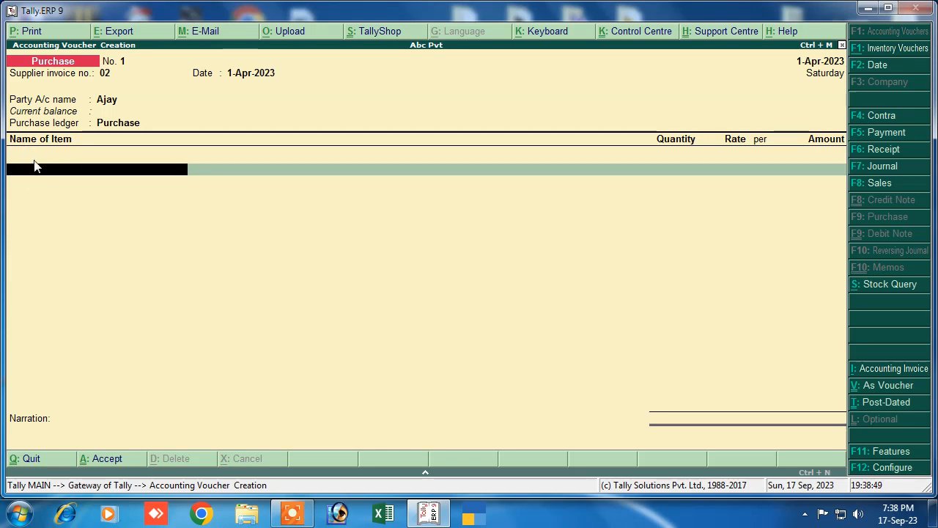
# Start a new stock item named Shirt for the purchase, without an alias
pyautogui.hotkey('alt', 'c')
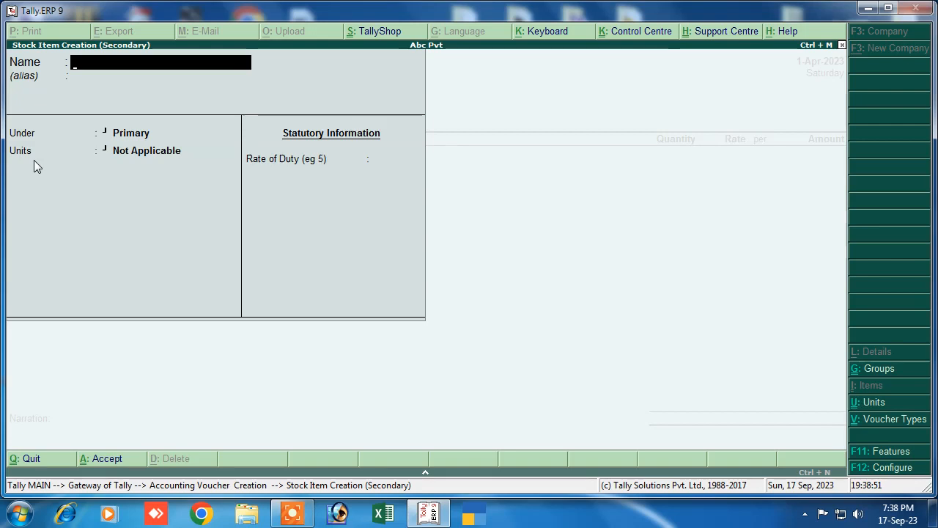
pyautogui.write('Shirt')
pyautogui.press('Return')
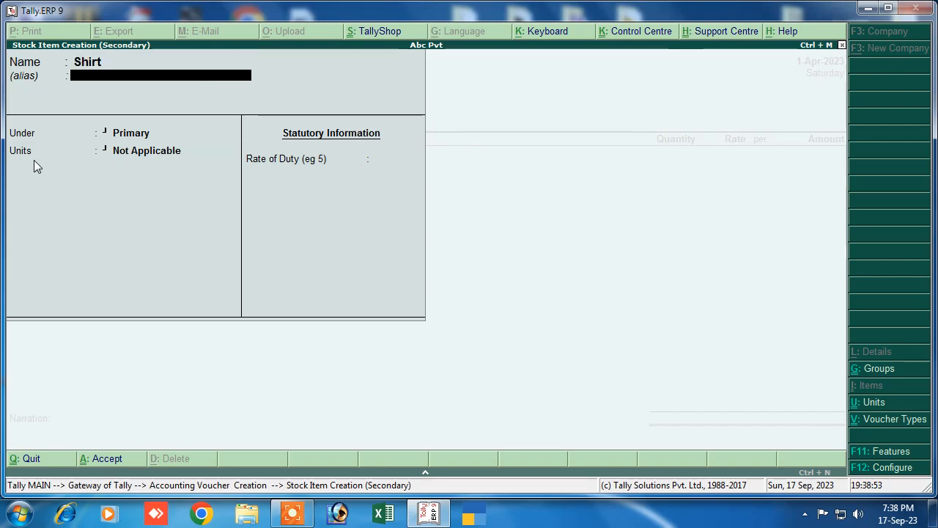
pyautogui.press('Return')
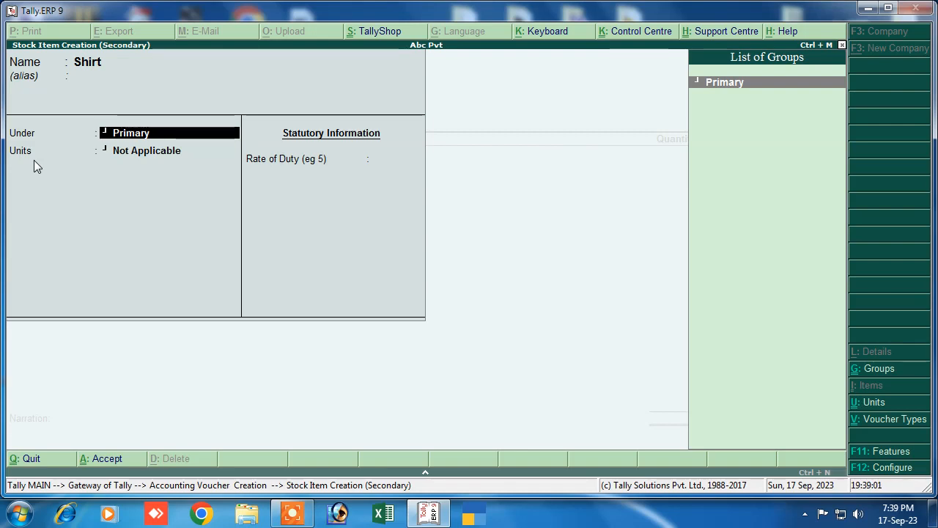
# Create the stock group Cloth under Primary, without adding item quantities, and assign it to the Shirt item
pyautogui.hotkey('alt', 'c')
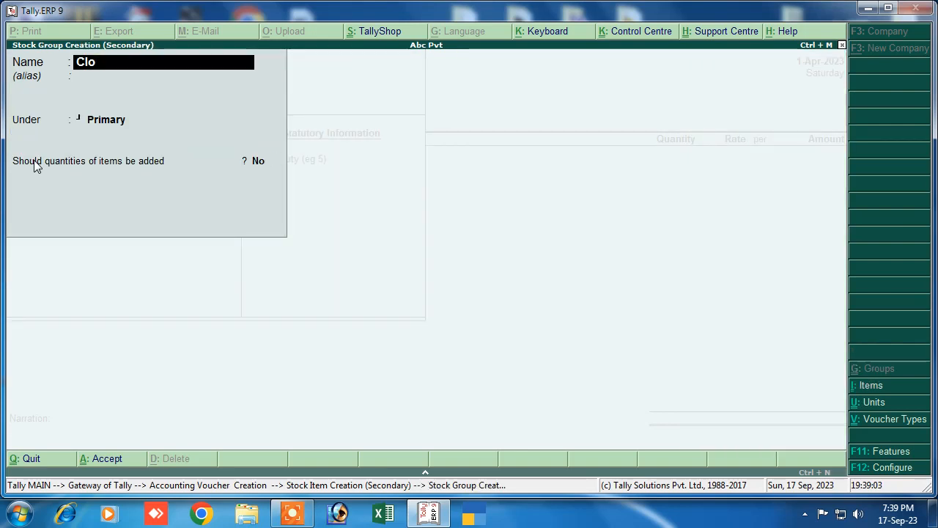
pyautogui.press('Return')
pyautogui.press('Return')
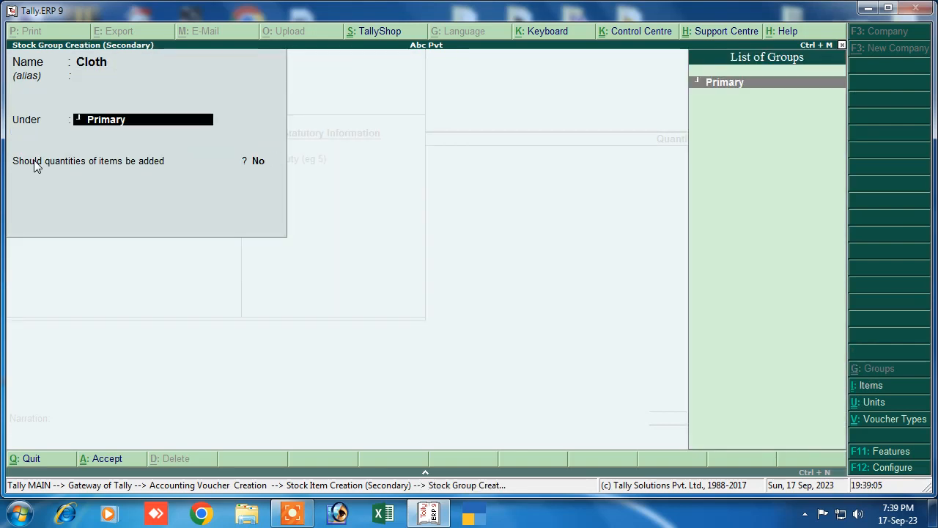
pyautogui.press('Return')
pyautogui.press('Return')
pyautogui.press('Return')
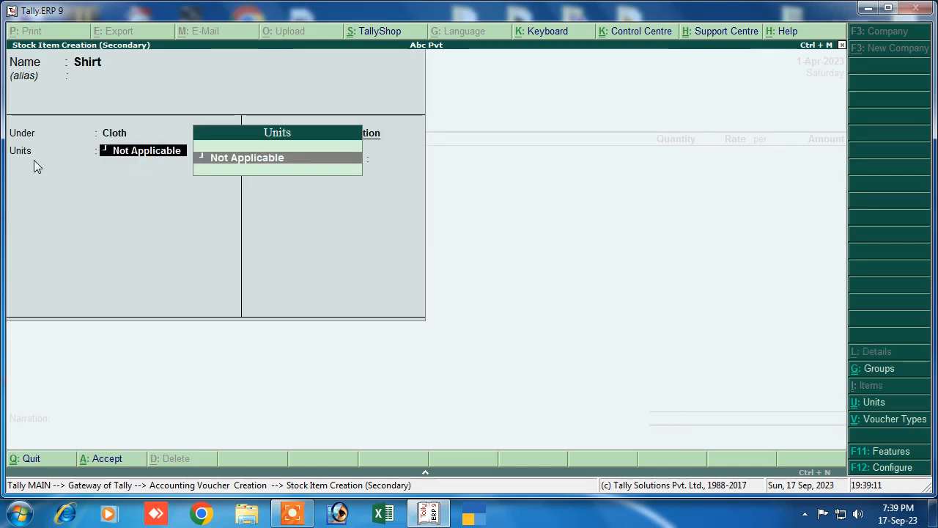
# Create a simple unit with symbol pcs, formal name Piece and 0 decimal places, as the Shirt item's unit
pyautogui.hotkey('alt', 'c')
pyautogui.write('p')
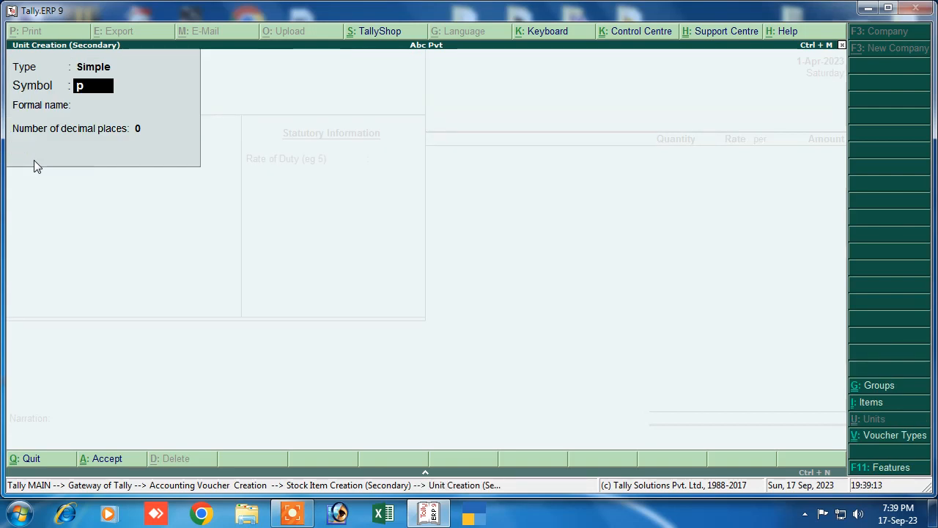
pyautogui.write('cs')
pyautogui.press('Return')
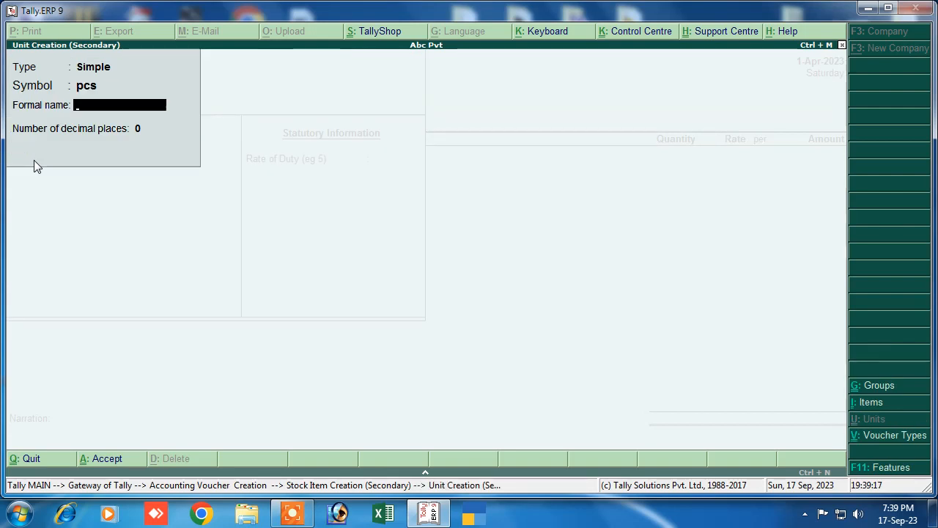
pyautogui.write('Piece')
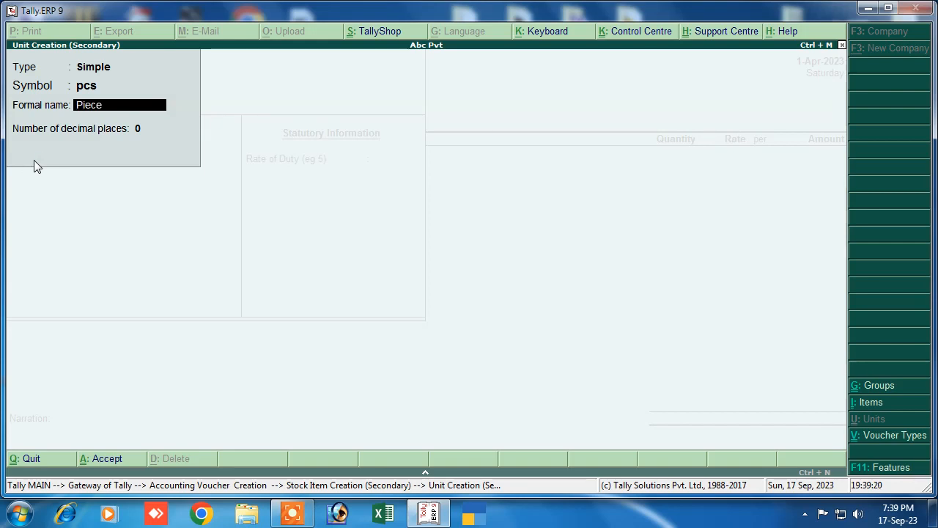
pyautogui.press('Return')
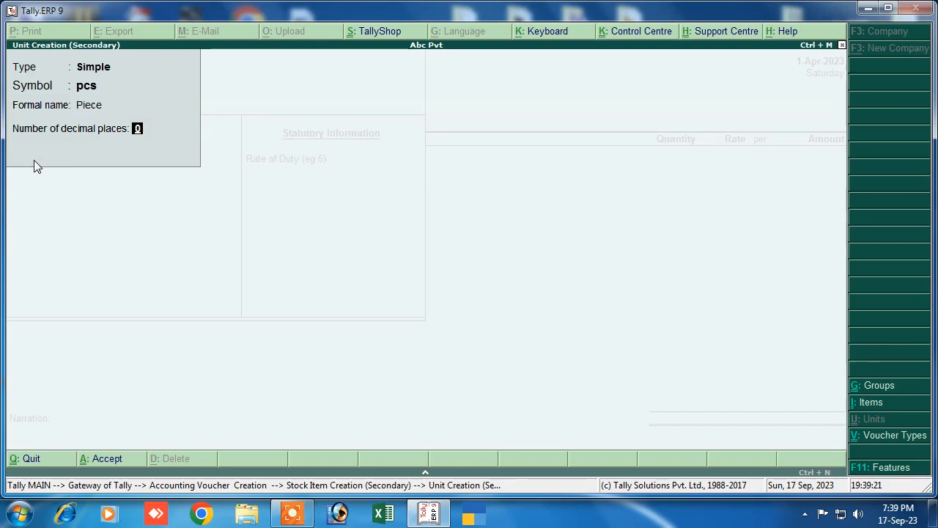
pyautogui.press('Return')
pyautogui.press('Return')
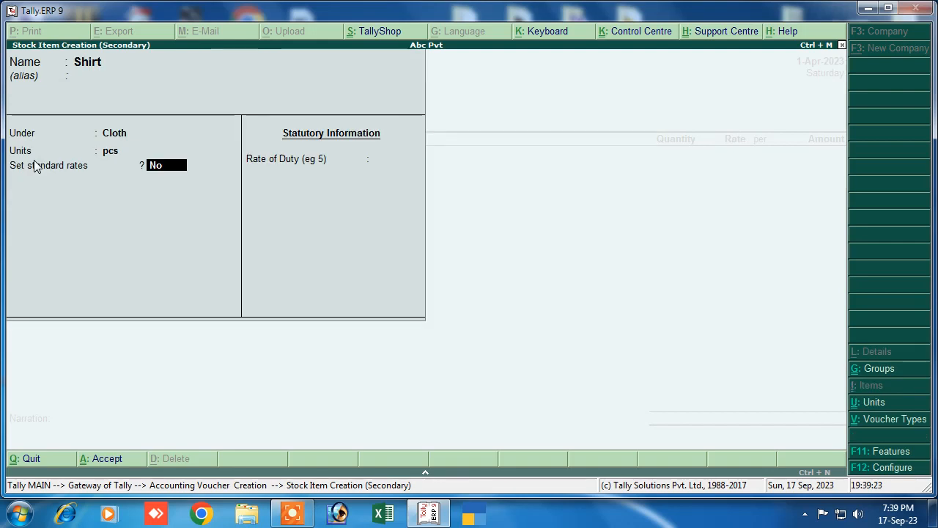
# Save the Shirt item without standard rates or a duty rate, and leave its voucher description blank
pyautogui.press('Return')
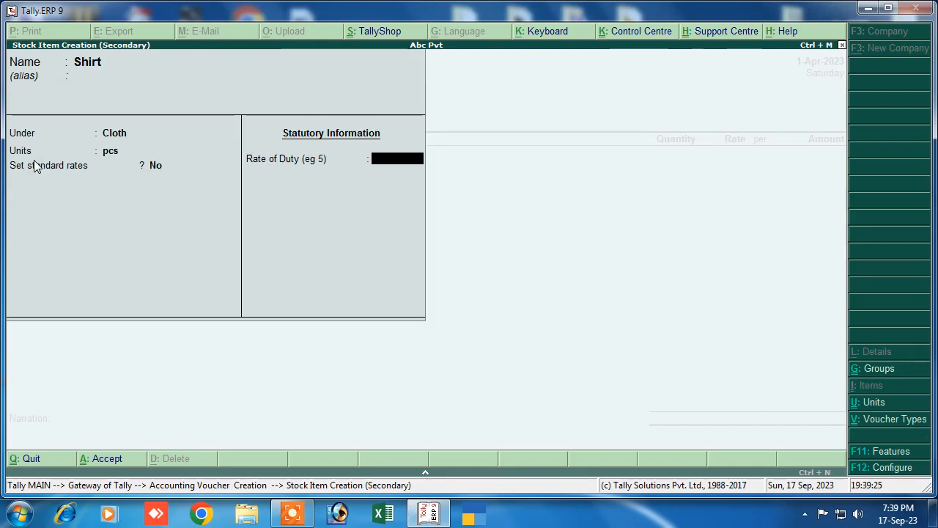
pyautogui.press('Return')
pyautogui.press('Return')
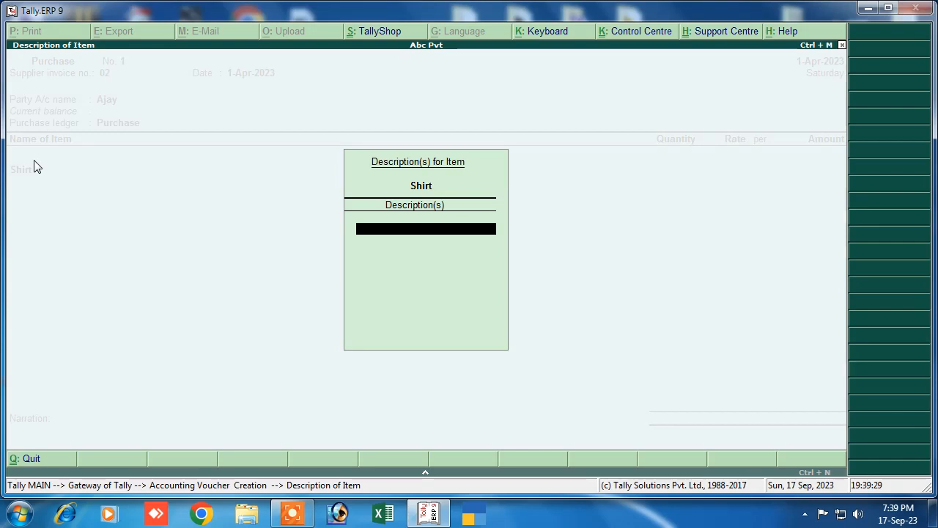
pyautogui.press('Return')
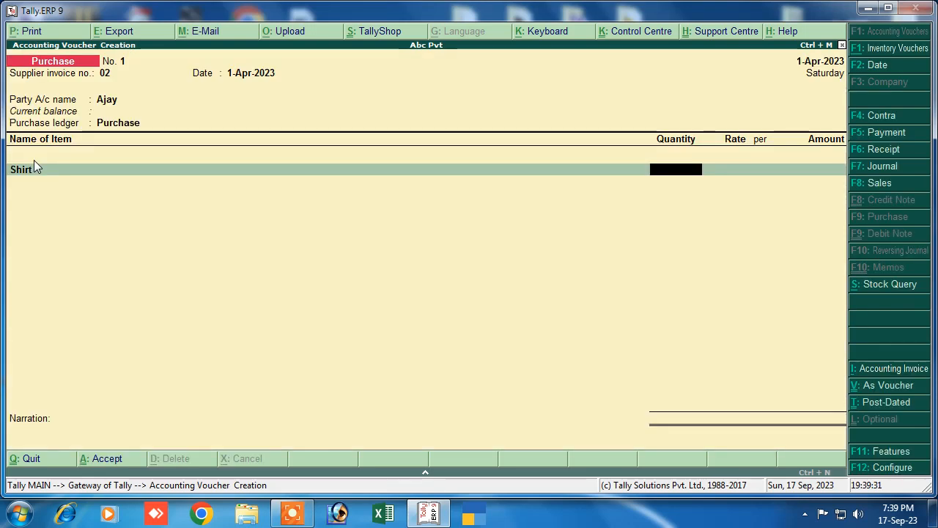
# Enter the Shirt line with a quantity of 1,200 pcs at a rate of 560 per piece
pyautogui.write('1,2')
pyautogui.write('00')
pyautogui.press('Return')
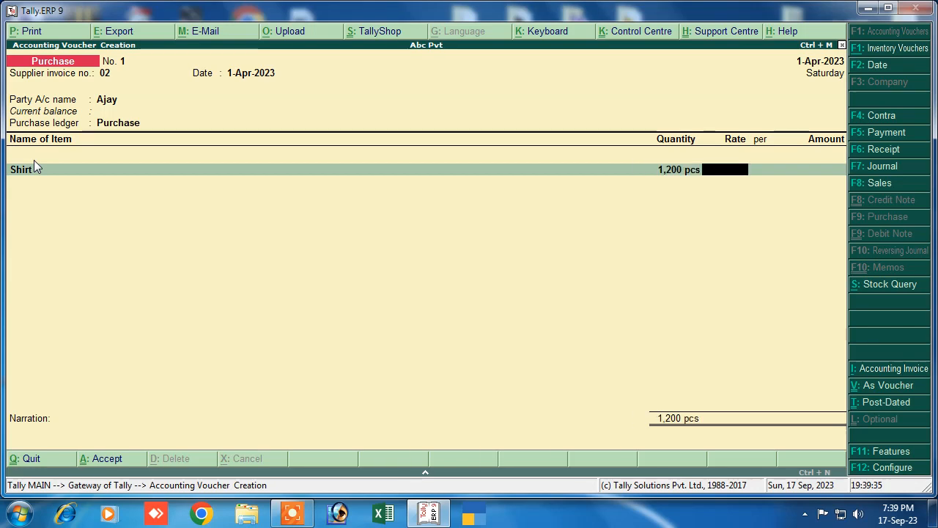
pyautogui.write('560')
pyautogui.press('Return')
pyautogui.press('Return')
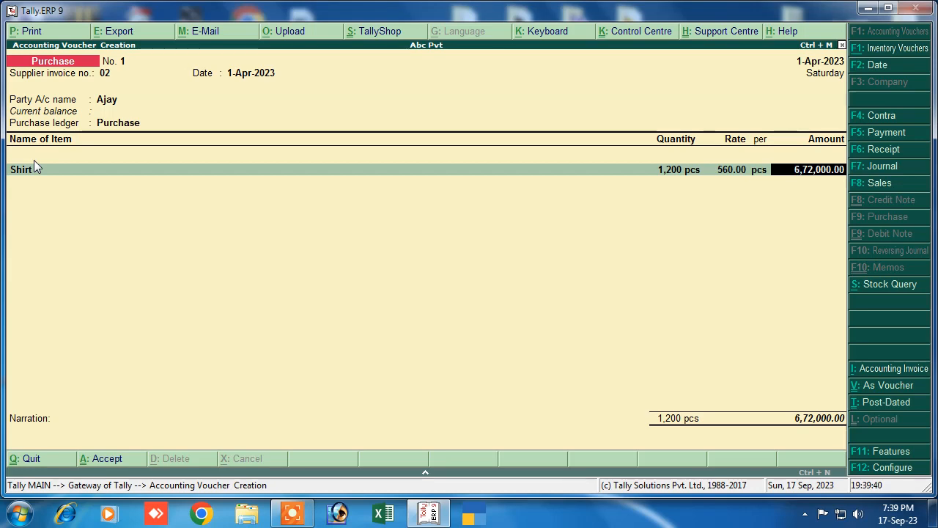
pyautogui.press('Return')
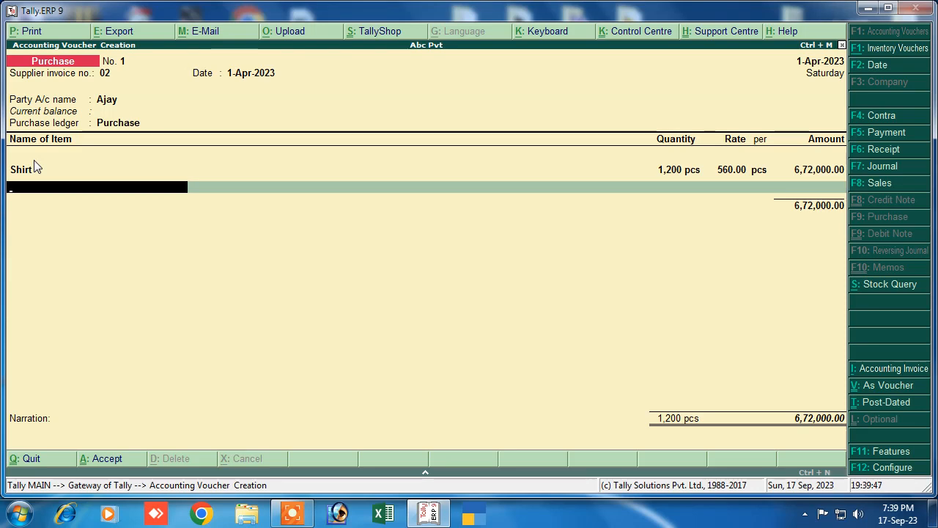
# Correct the Shirt quantity to 100 pcs and accept the line's rate and amount
pyautogui.press('BackSpace')
pyautogui.press('BackSpace')
pyautogui.press('BackSpace')
pyautogui.press('BackSpace')
pyautogui.write('1')
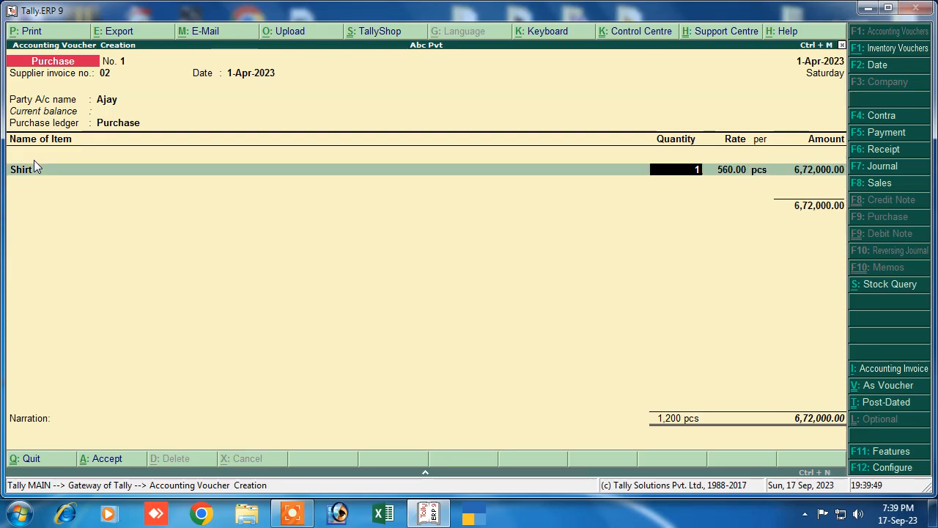
pyautogui.write('00')
pyautogui.press('Return')
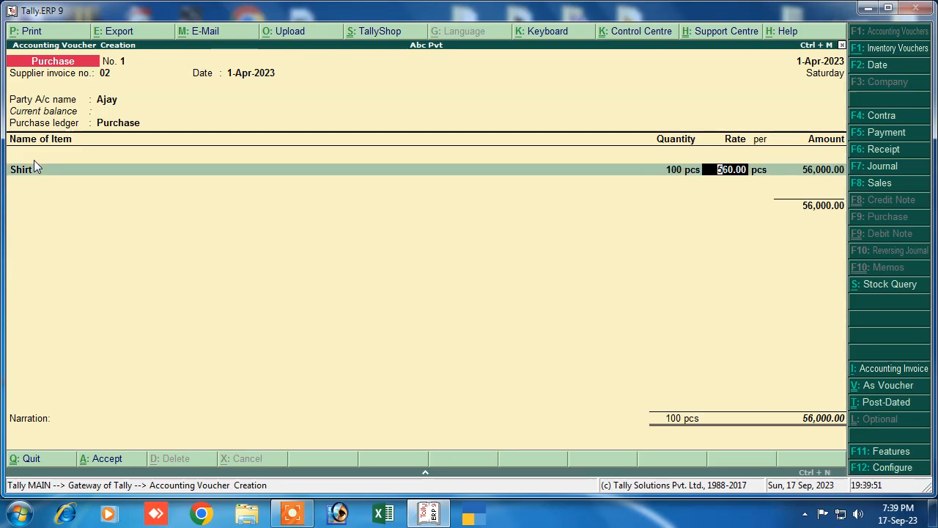
pyautogui.press('Return')
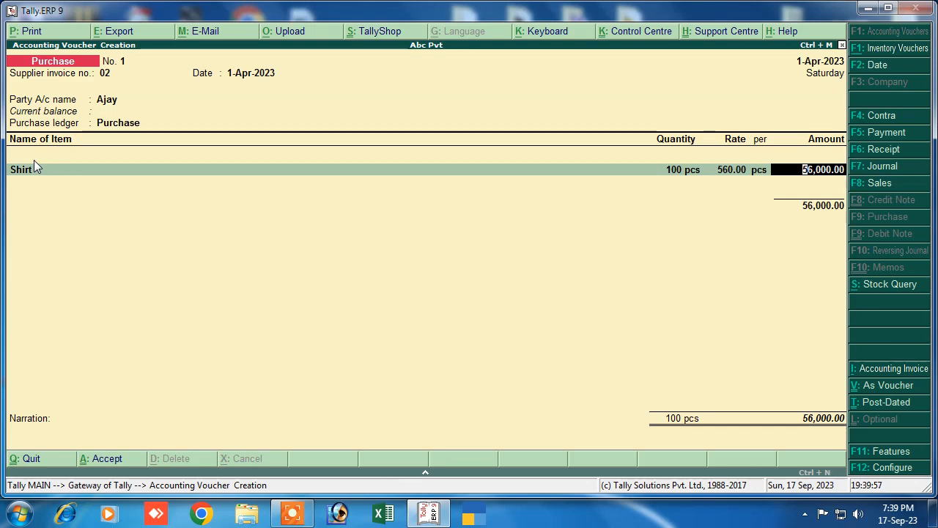
pyautogui.press('Return')
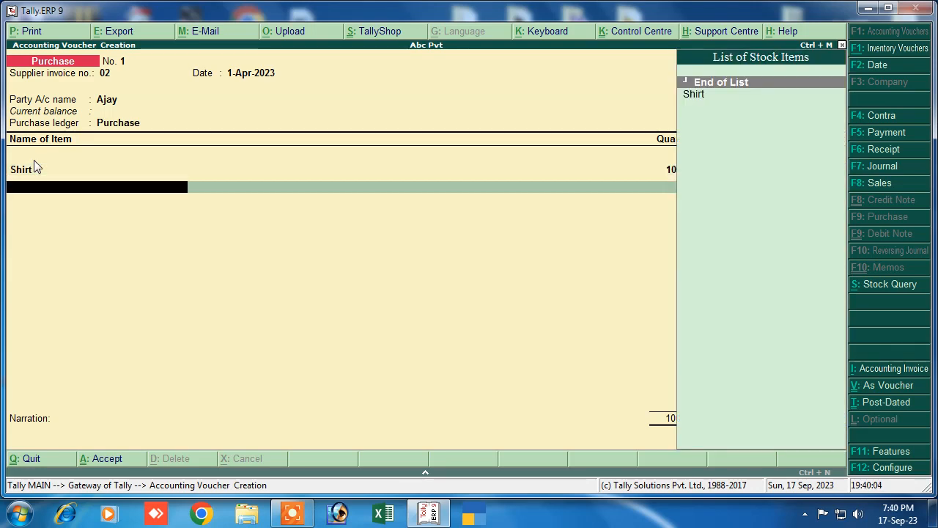
# End the item list and allocate the bill as a New Ref named after the supplier, with no due date
pyautogui.press('Return')
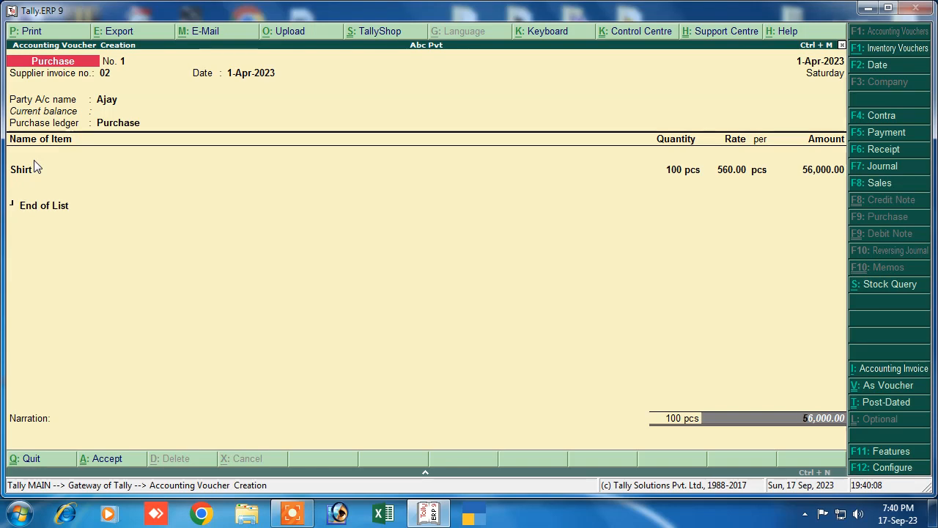
pyautogui.press('Return')
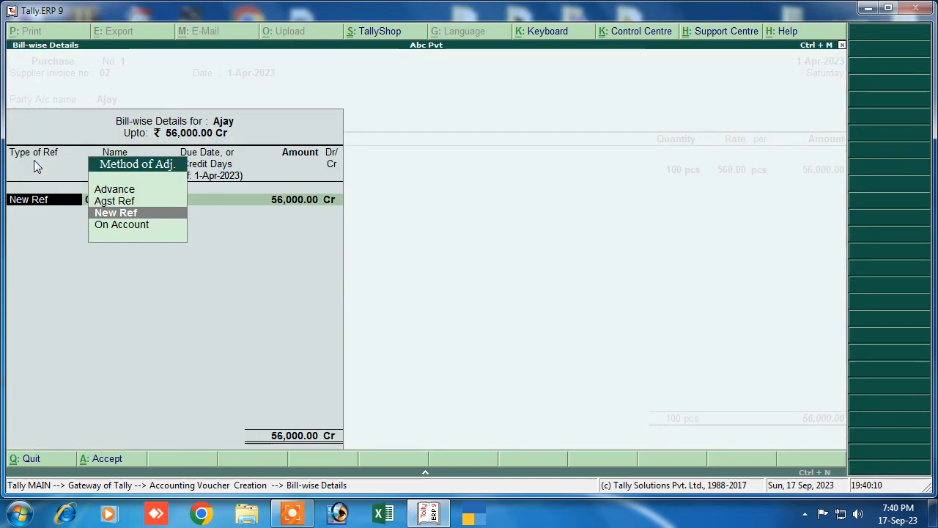
pyautogui.press('Return')
pyautogui.write('A')
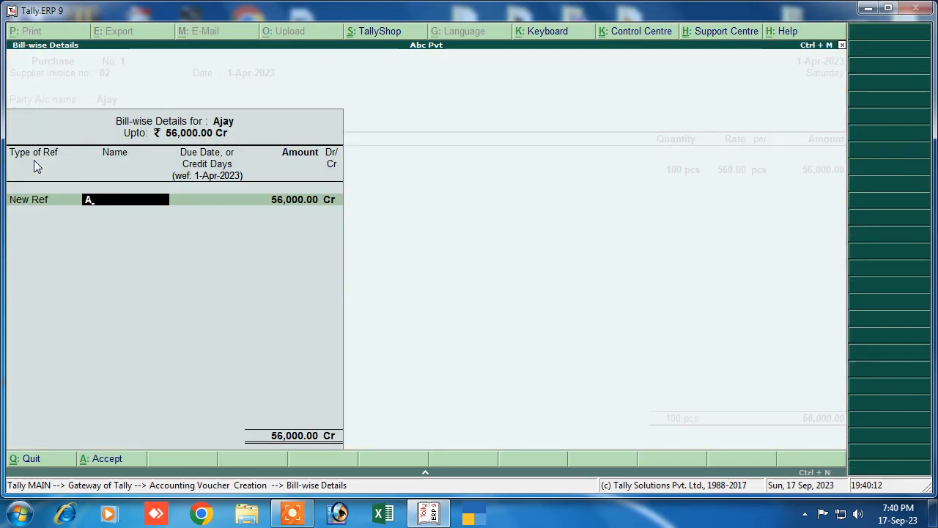
pyautogui.write('jay')
pyautogui.press('Return')
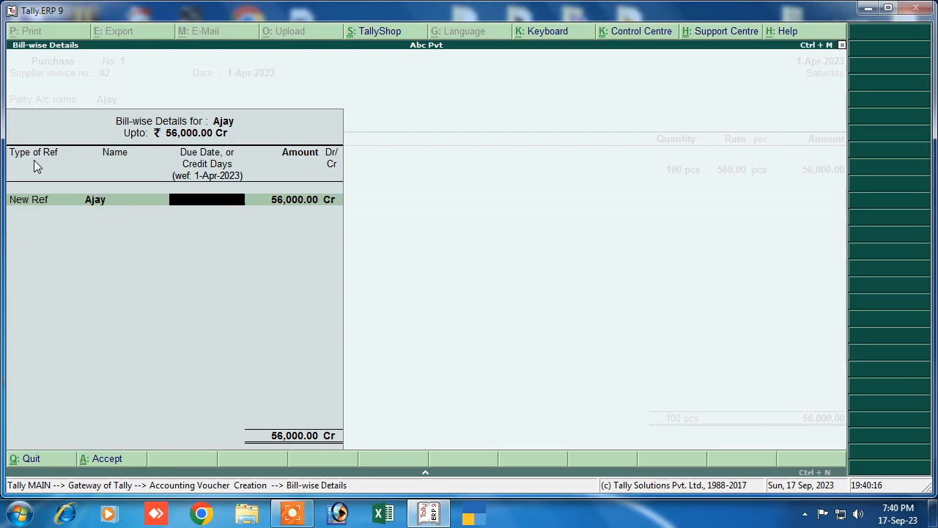
pyautogui.press('Return')
pyautogui.press('Return')
pyautogui.press('Return')
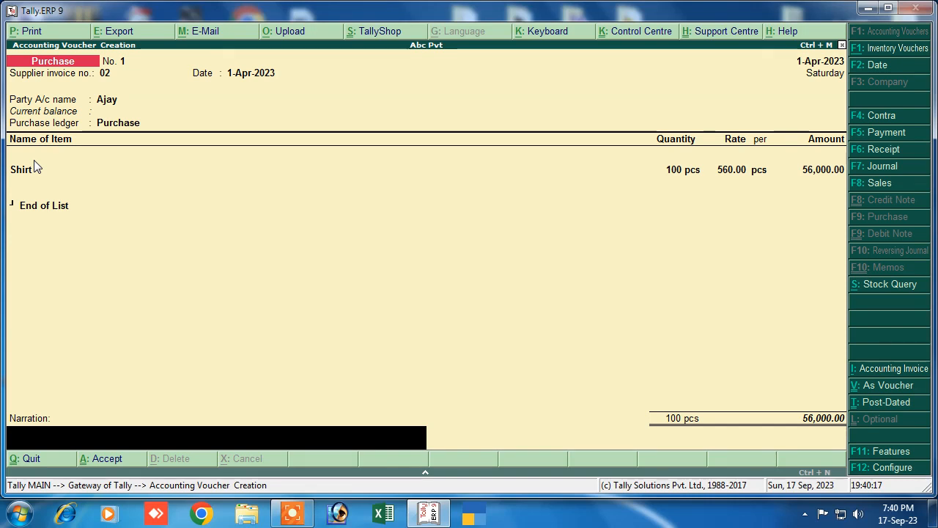
# Add the narration "being purchase", save the purchase voucher, and ask to quit voucher entry
pyautogui.write('being purchase')
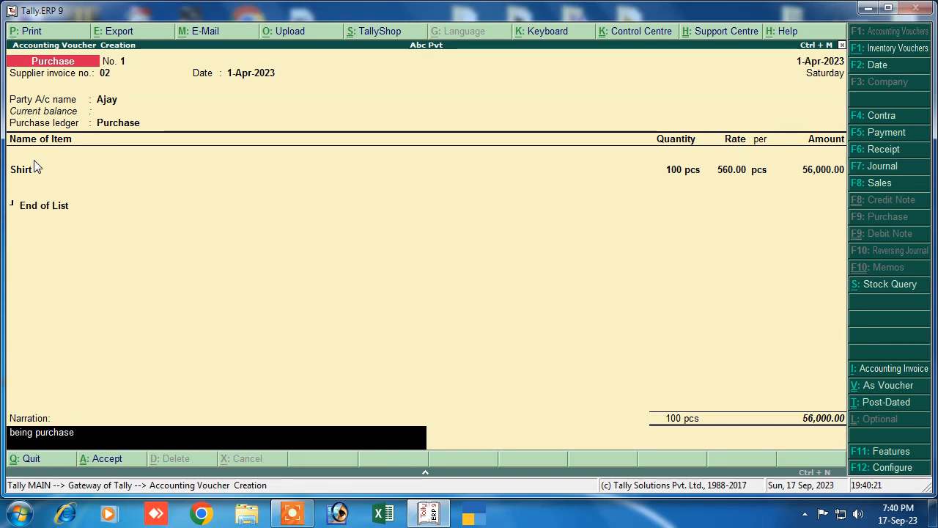
pyautogui.press('Return')
pyautogui.press('Return')
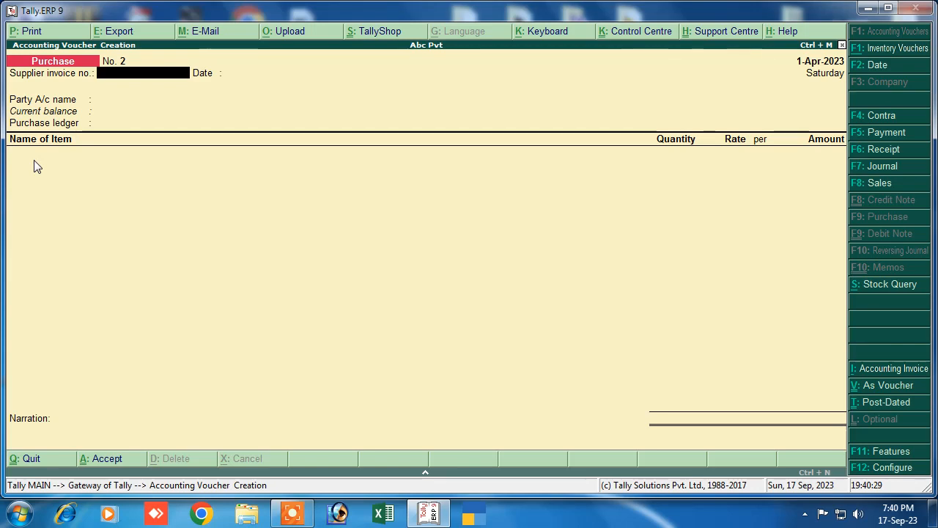
pyautogui.press('Escape')
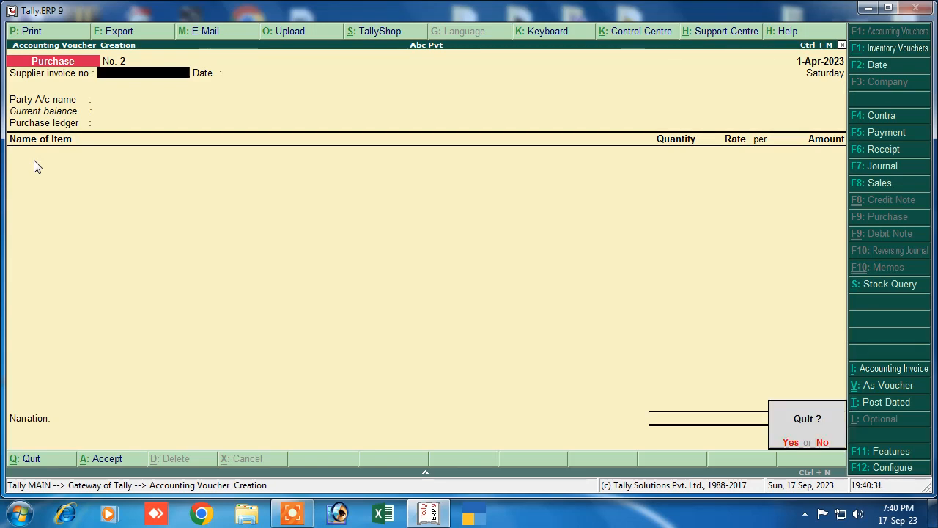
# Leave voucher entry and review the Profit & Loss A/c in detailed view
pyautogui.press('Return')
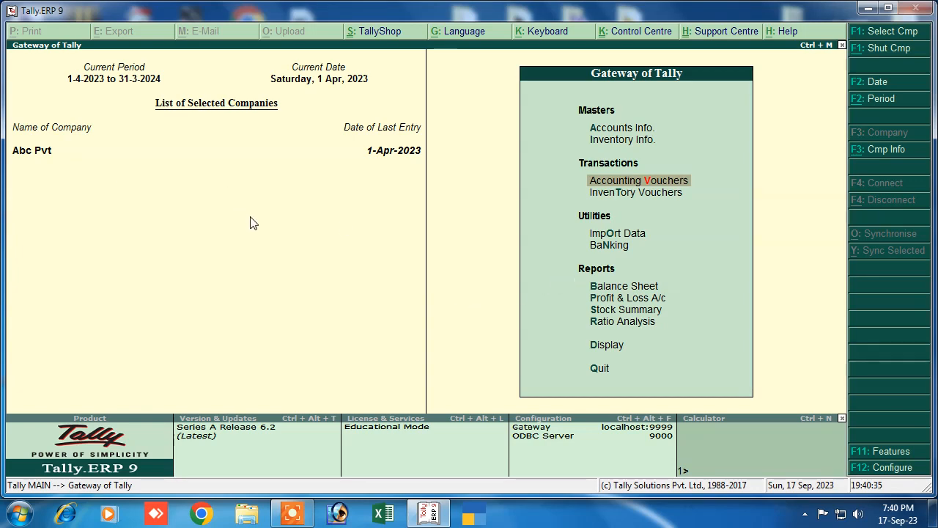
pyautogui.click(604, 299)
pyautogui.press('Return')
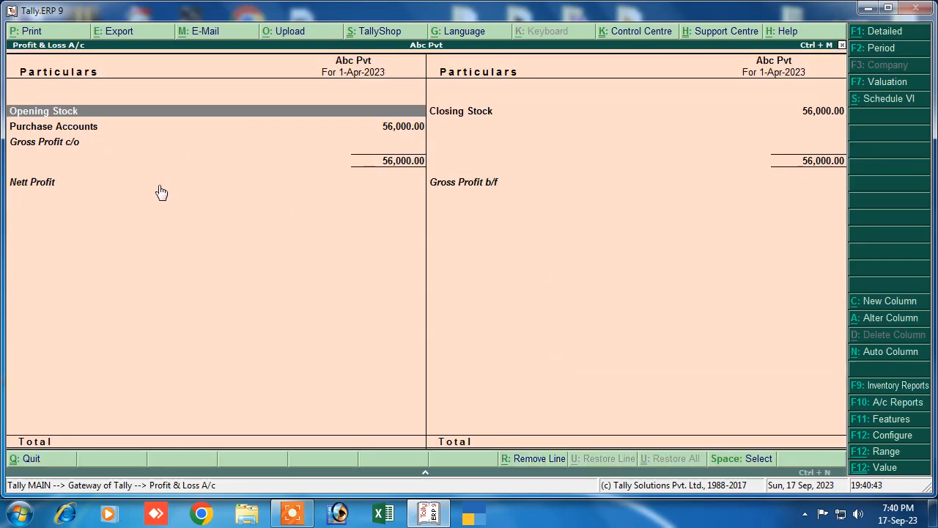
pyautogui.hotkey('alt', 'F1')
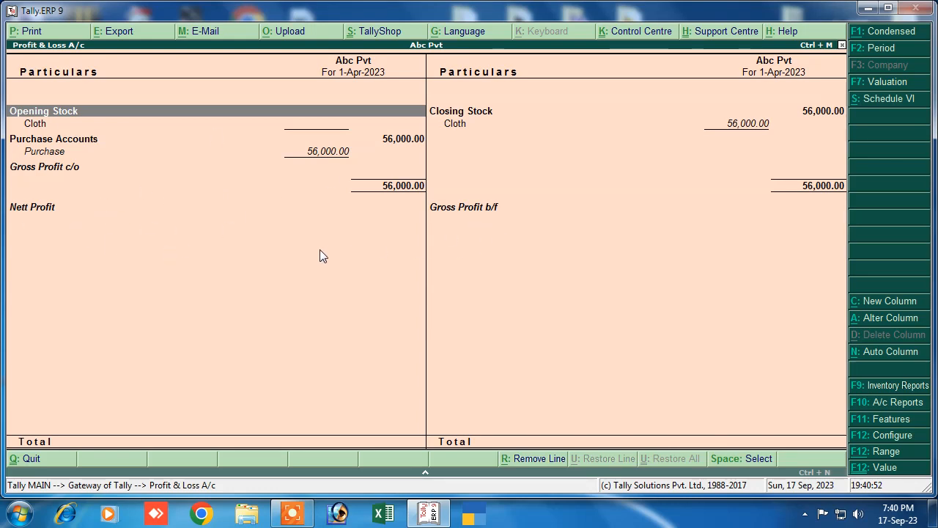
pyautogui.press('Escape')
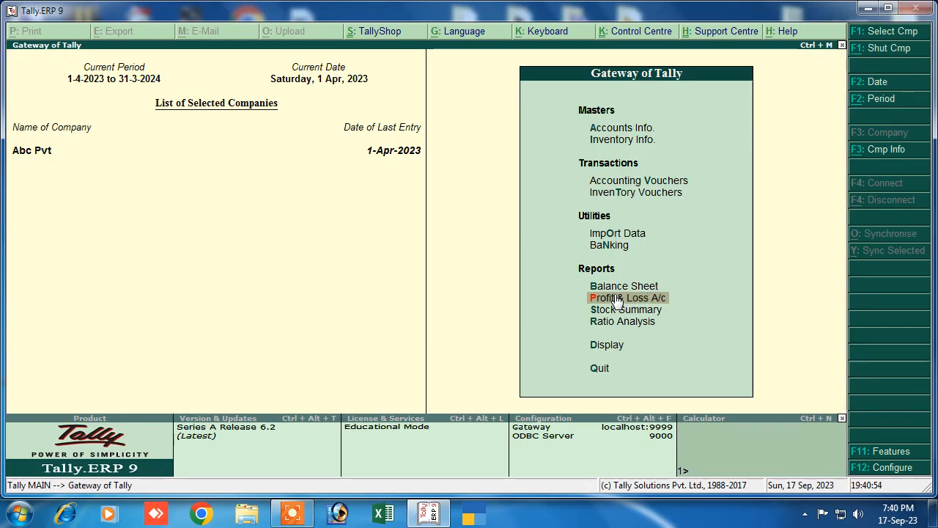
# Review the Balance Sheet in detailed view and return to the Gateway of Tally
pyautogui.press('Up')
pyautogui.press('Return')
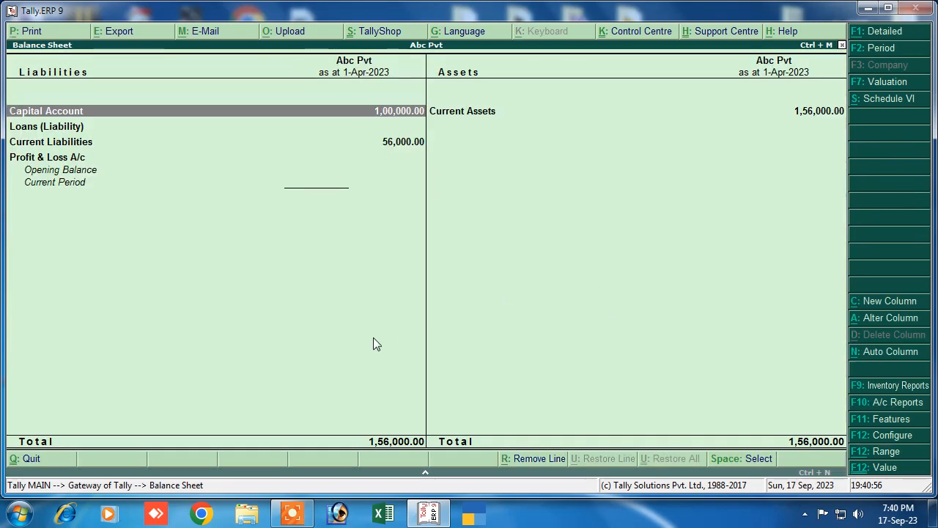
pyautogui.hotkey('alt', 'F1')
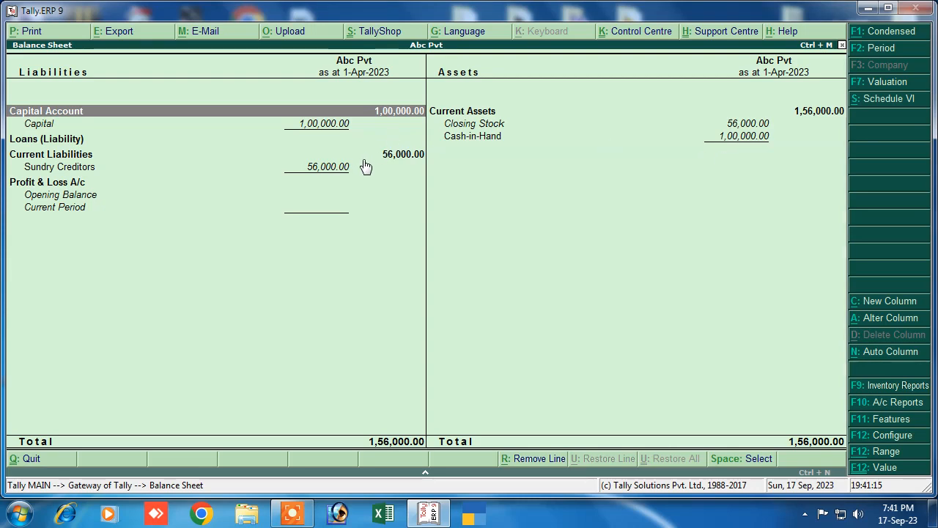
pyautogui.press('Escape')
pyautogui.press('Escape')
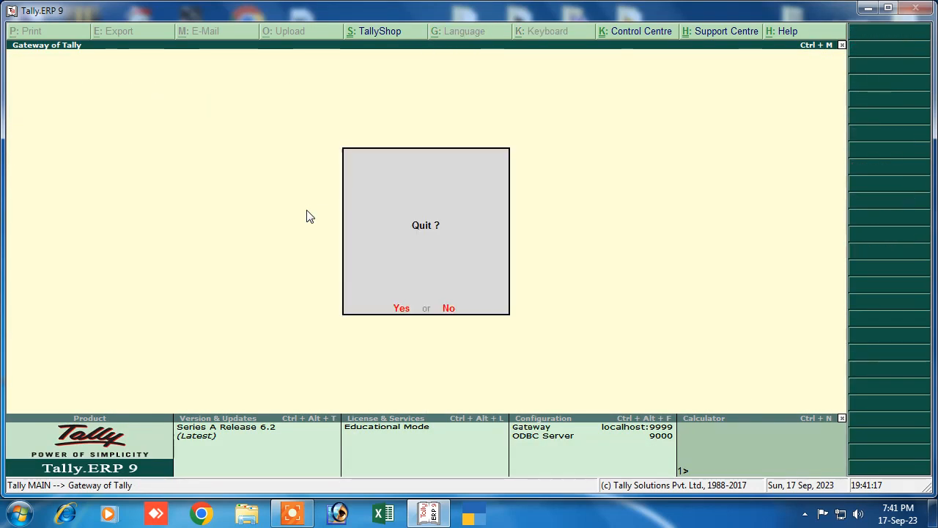
pyautogui.press('Escape')
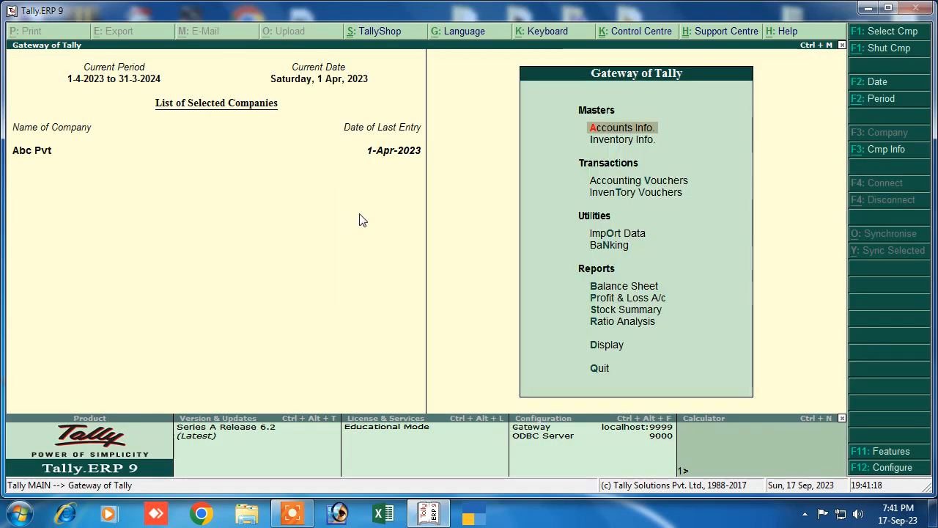
# Start a payment voucher debiting the supplier's ledger with 56,000
pyautogui.click(619, 182)
pyautogui.press('Return')
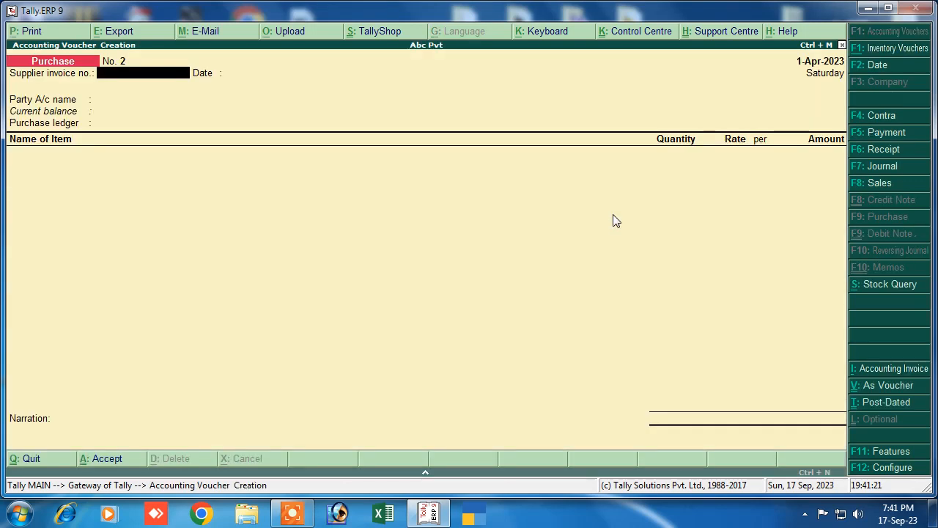
pyautogui.click(868, 135)
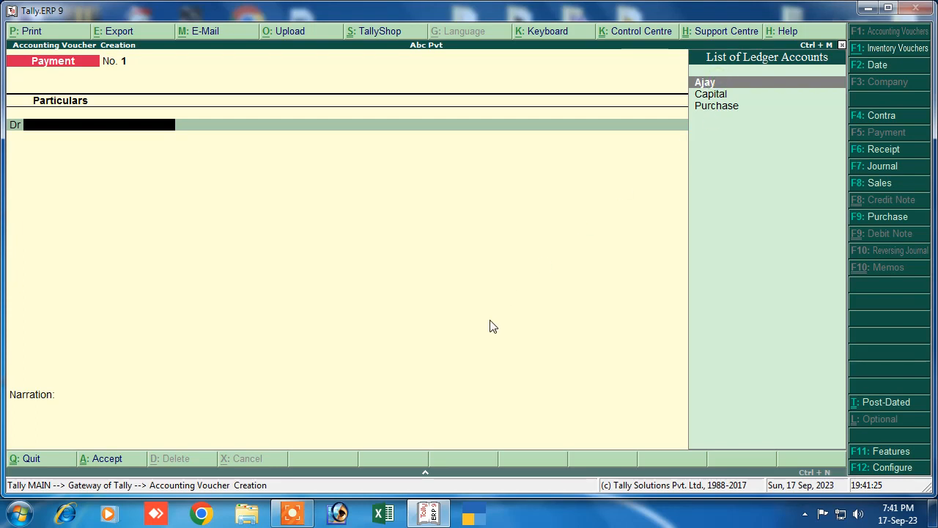
pyautogui.press('Return')
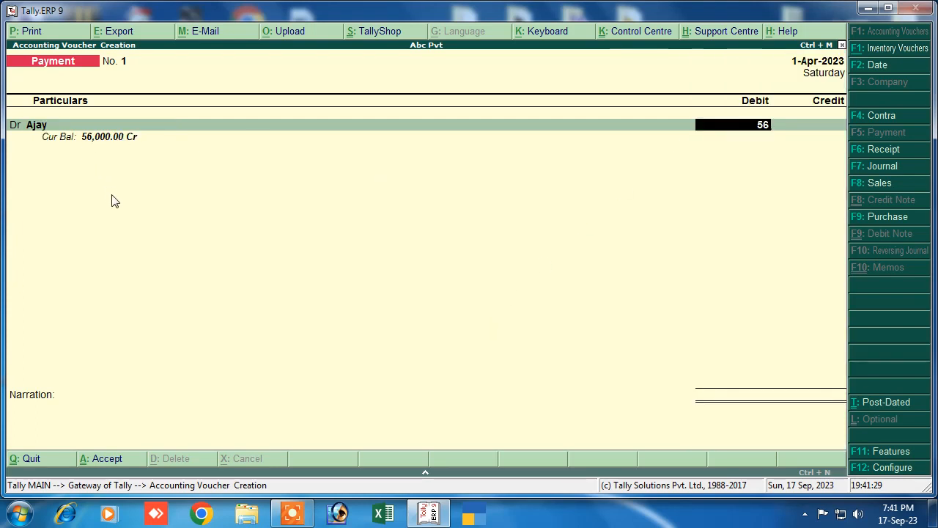
pyautogui.write('56,000')
pyautogui.press('Return')
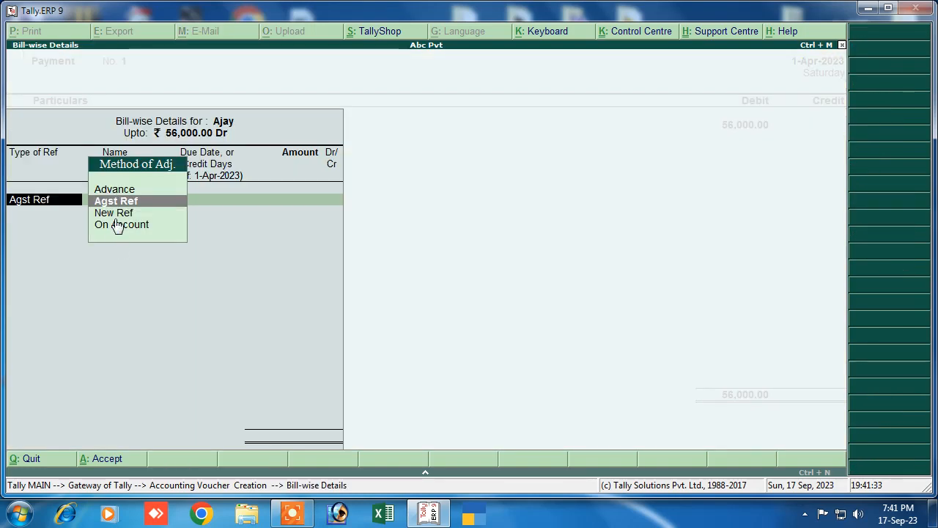
# Allocate the full payment as Agst Ref to the supplier's existing bill in the bill-wise details
pyautogui.press('Return')
pyautogui.press('Return')
pyautogui.press('Return')
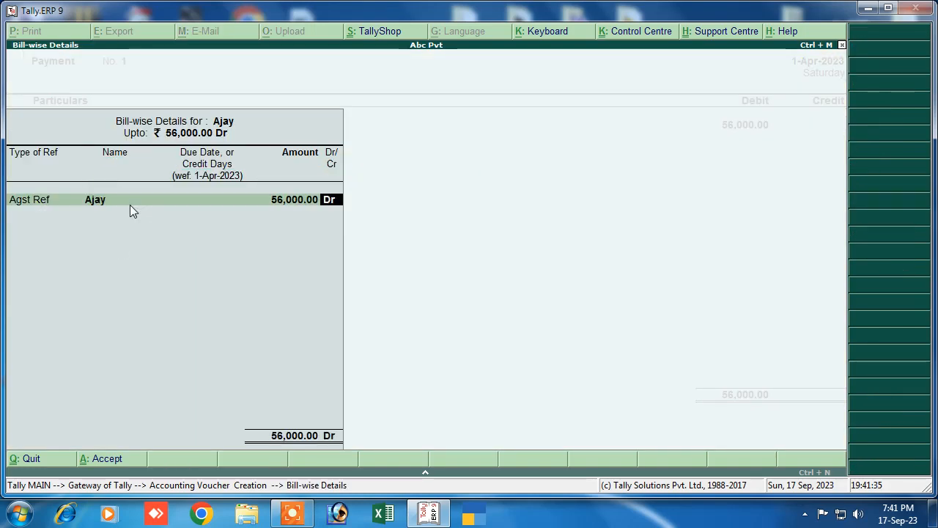
pyautogui.press('Return')
pyautogui.press('Return')
# Credit the Cash ledger with 56,000 in the payment voucher
pyautogui.press('Down')
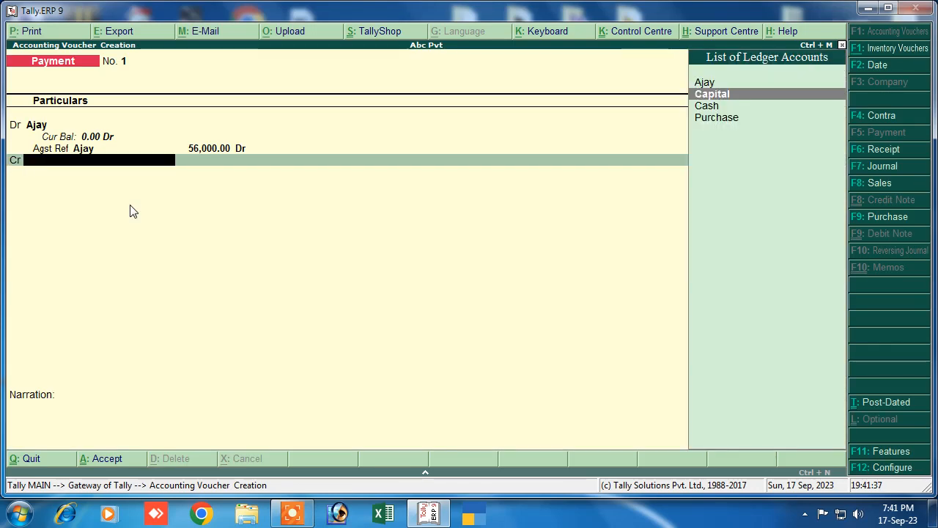
pyautogui.press('Down')
pyautogui.press('Return')
pyautogui.press('Return')
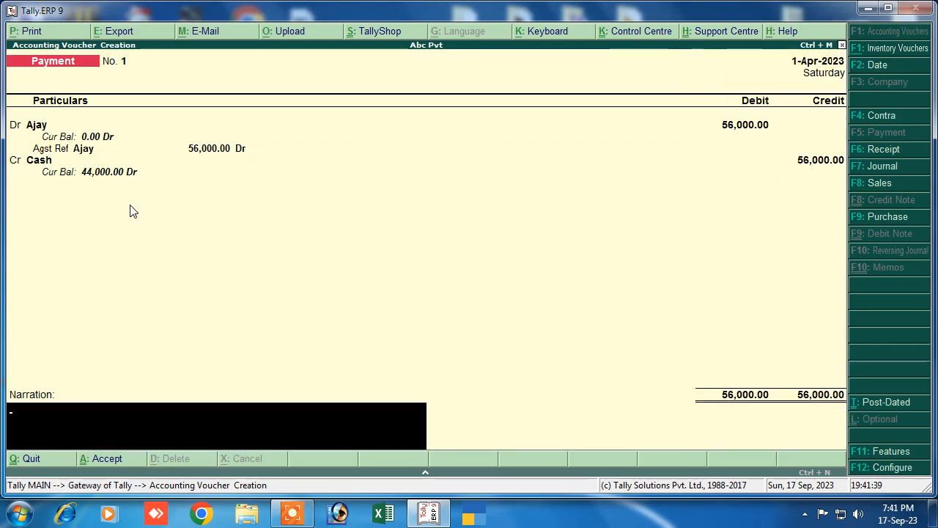
# Add the narration "being cash paid to" followed by the supplier's name, save the payment voucher, and leave voucher entry
pyautogui.write('being')
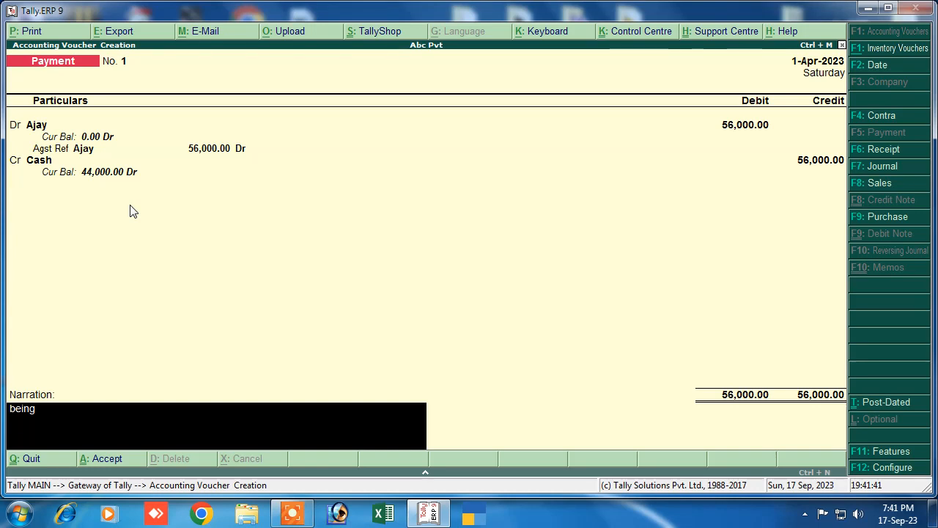
pyautogui.write(' cash pai')
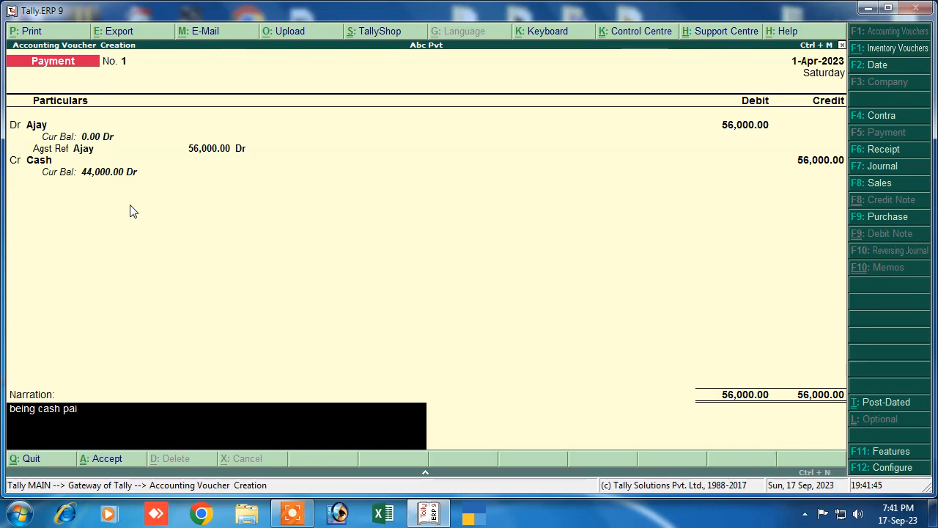
pyautogui.write('d to a')
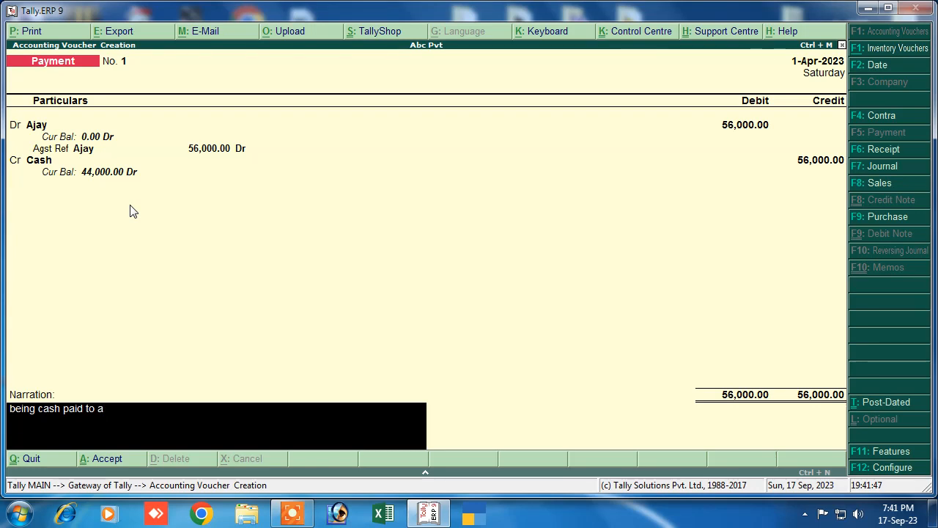
pyautogui.write('hjay')
pyautogui.press('Return')
pyautogui.press('Return')
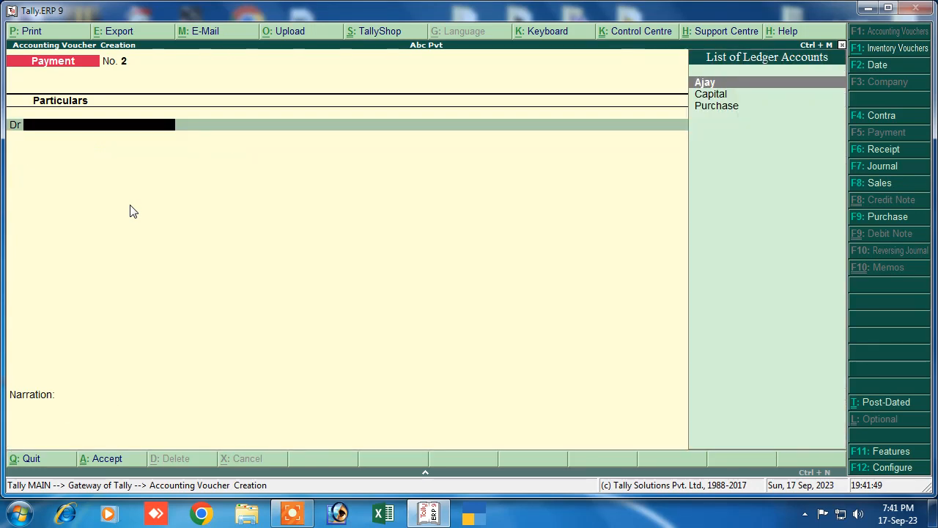
pyautogui.press('Escape')
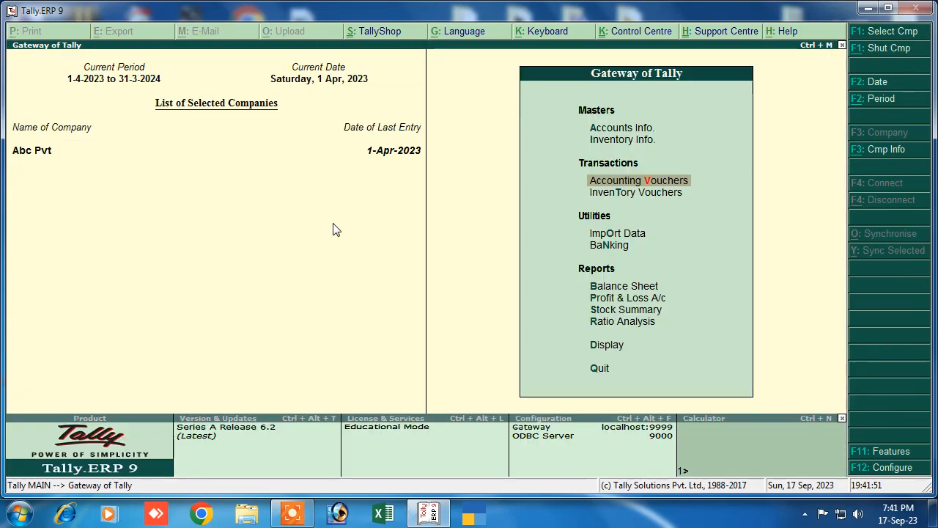
# Examine the detailed Balance Sheet, checking the Capital, Current Assets, Closing Stock and Cash-in-Hand lines
pyautogui.press('Return')
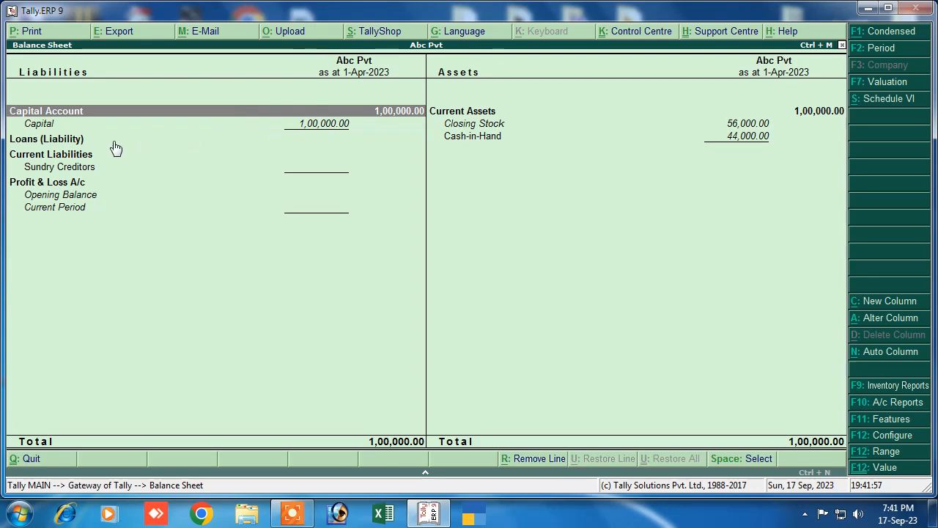
pyautogui.click(312, 123)
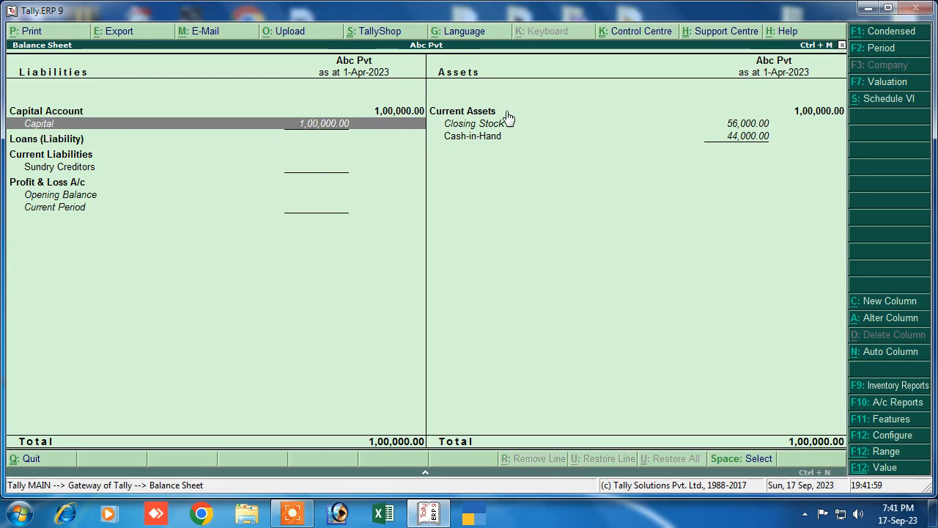
pyautogui.click(801, 114)
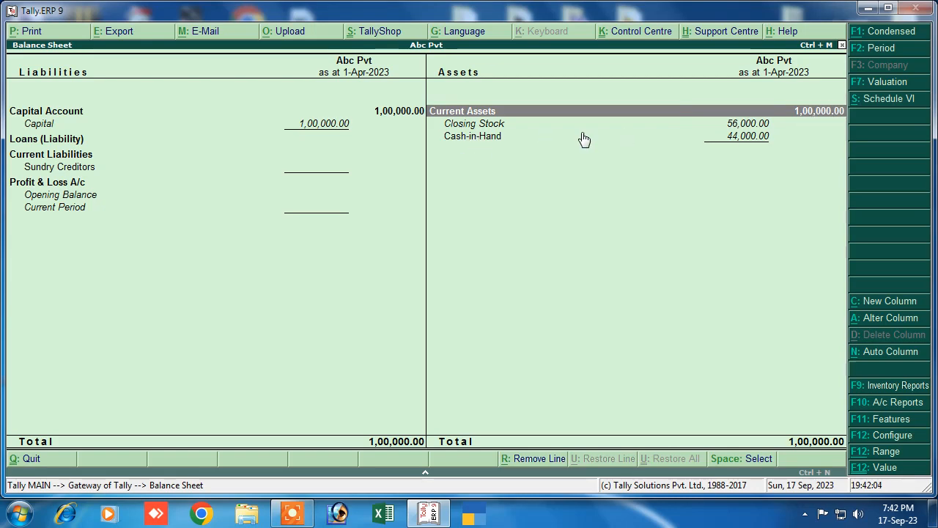
pyautogui.click(728, 124)
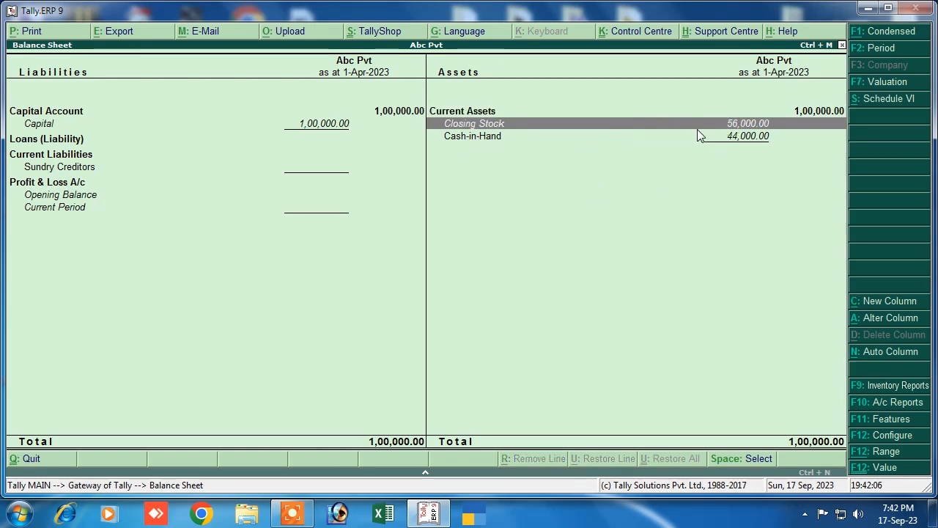
pyautogui.click(484, 139)
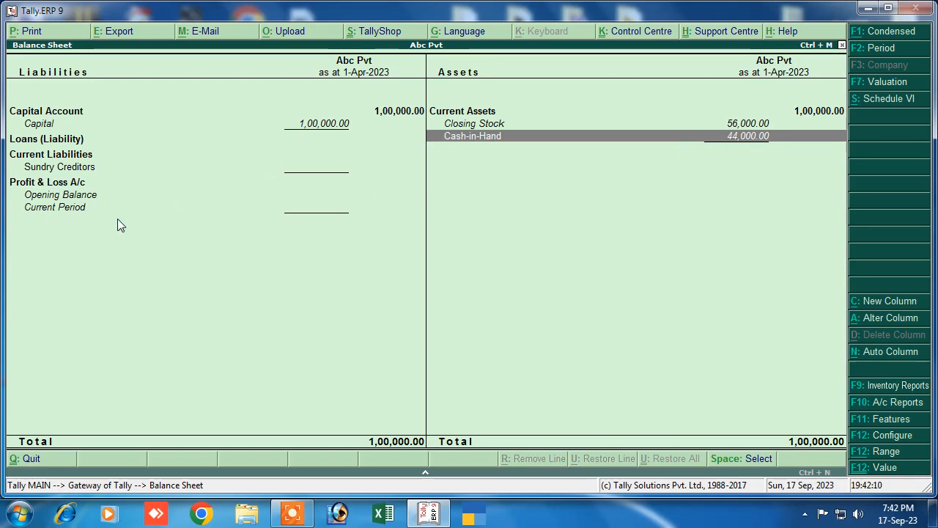
pyautogui.press('Escape')
# Check the detailed Profit & Loss A/c again after the supplier payment and return to the Gateway of Tally
pyautogui.click(610, 299)
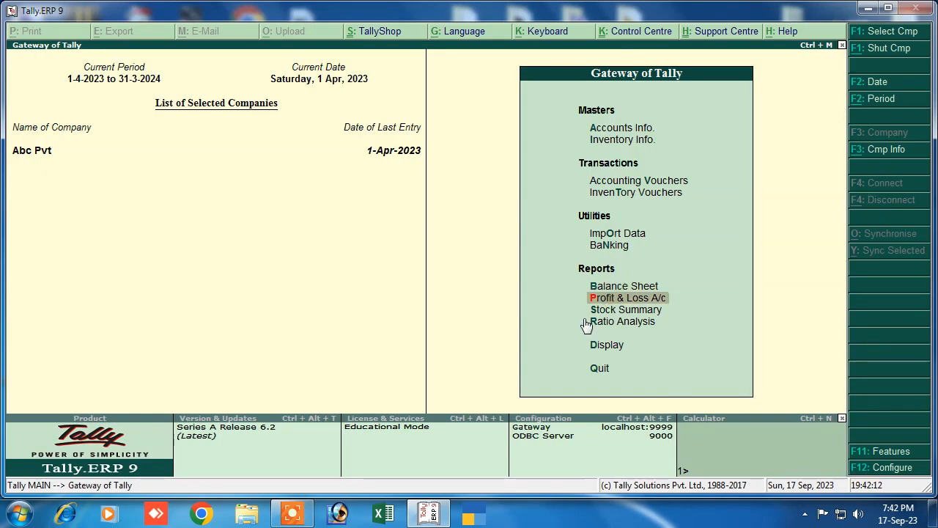
pyautogui.press('Return')
pyautogui.hotkey('alt', 'F1')
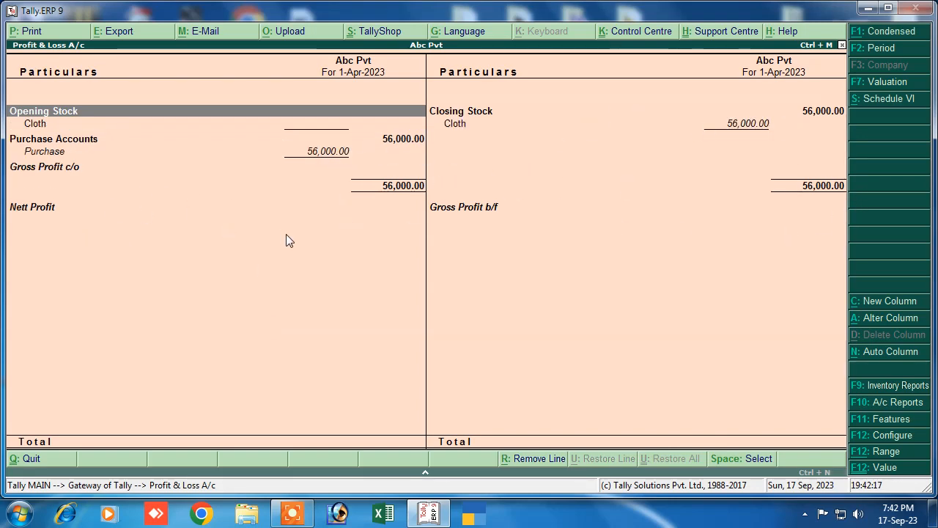
pyautogui.press('Escape')
pyautogui.press('Escape')
pyautogui.press('Escape')
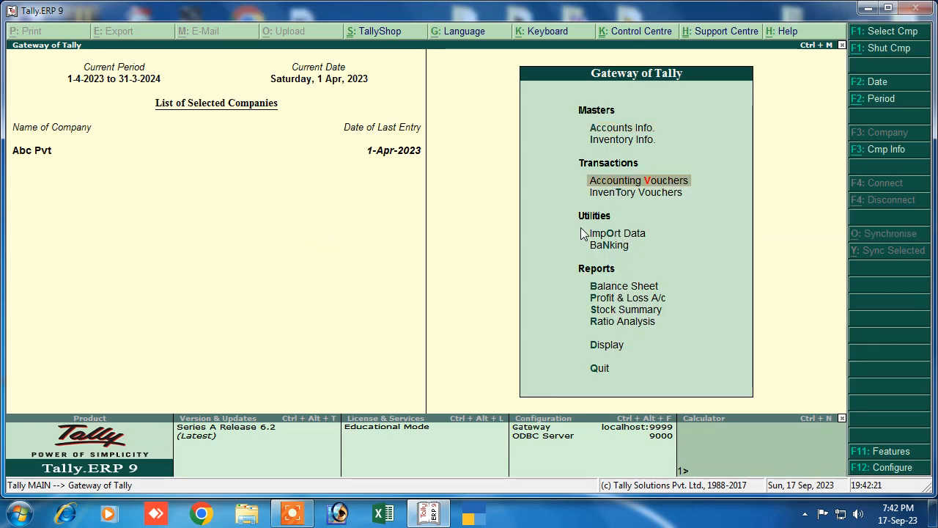
# Start a sales voucher with reference number 01 and Cash as the party account
pyautogui.press('Return')
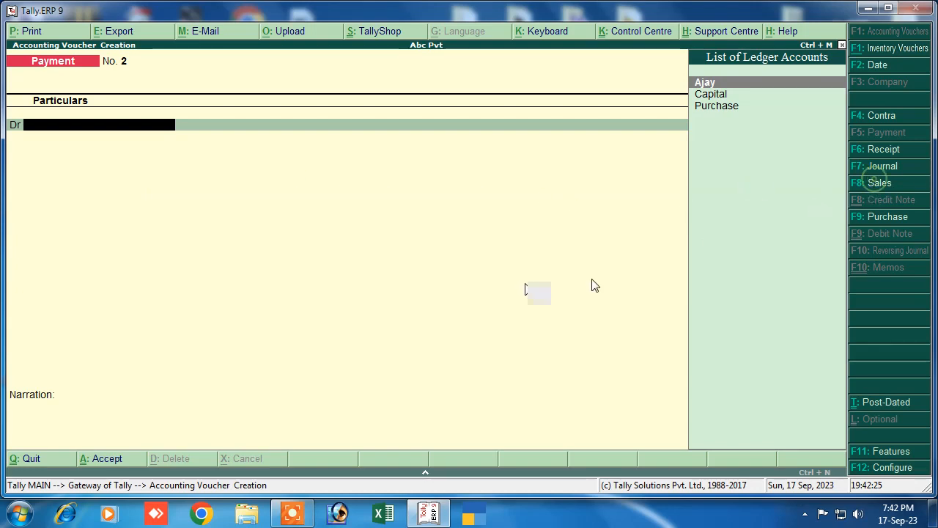
pyautogui.click(874, 183)
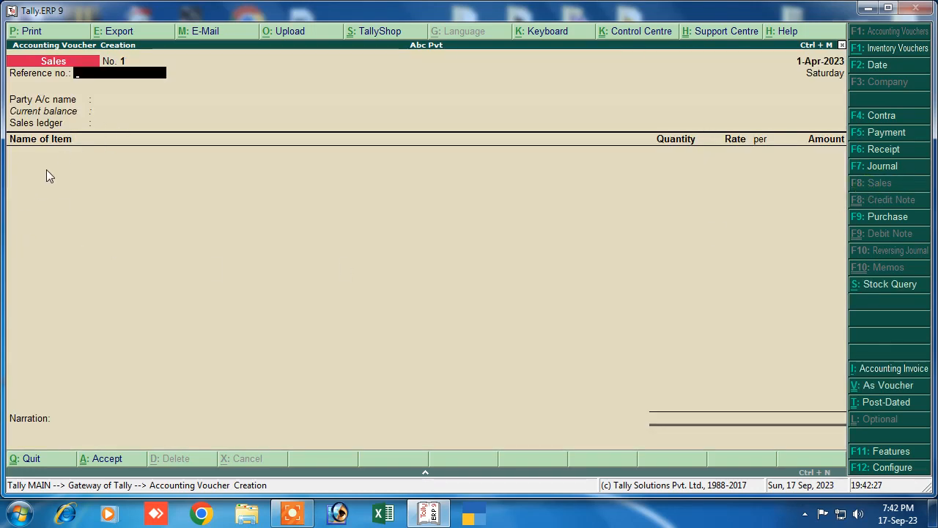
pyautogui.write('01')
pyautogui.press('Return')
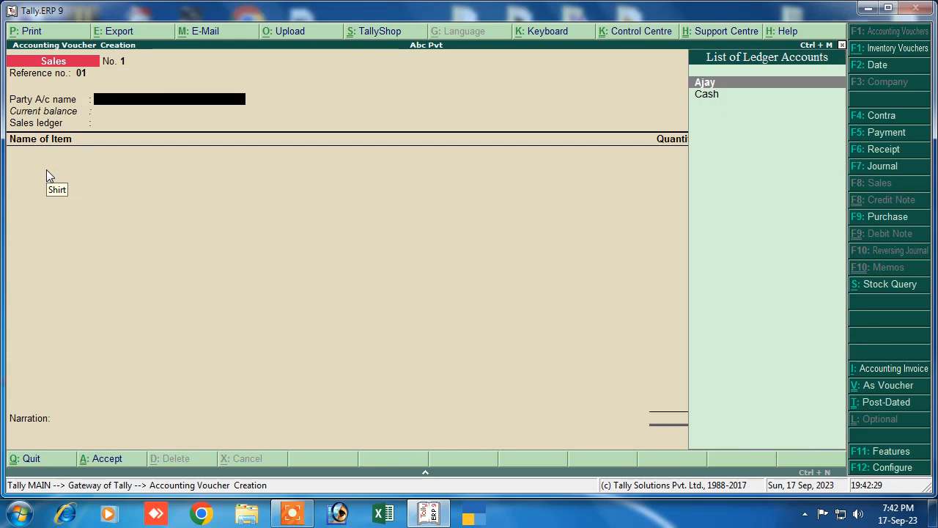
pyautogui.press('Down')
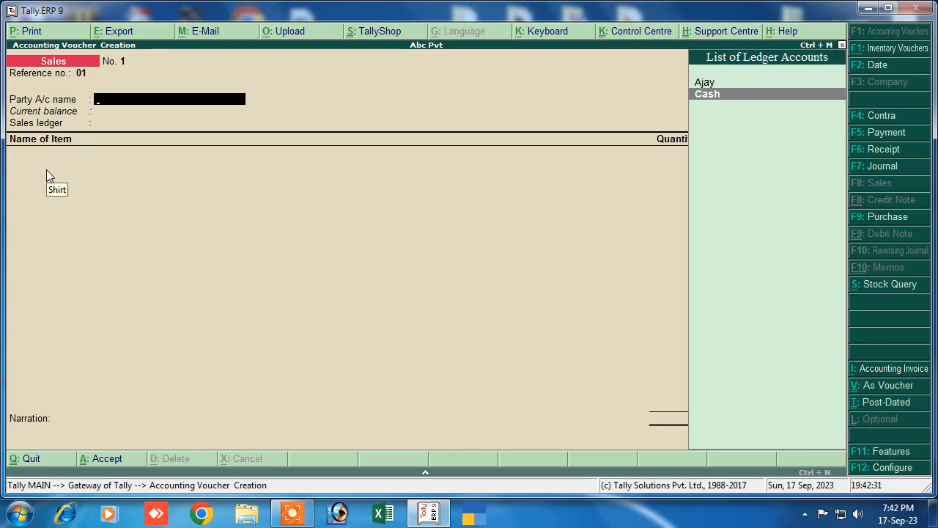
pyautogui.press('Return')
# Accept the despatch, order and buyer's details for the Cash sale without filling in anything
pyautogui.press('Return')
pyautogui.press('Return')
pyautogui.press('Return')
pyautogui.press('Return')
pyautogui.press('Return')
pyautogui.press('Return')
pyautogui.press('Return')
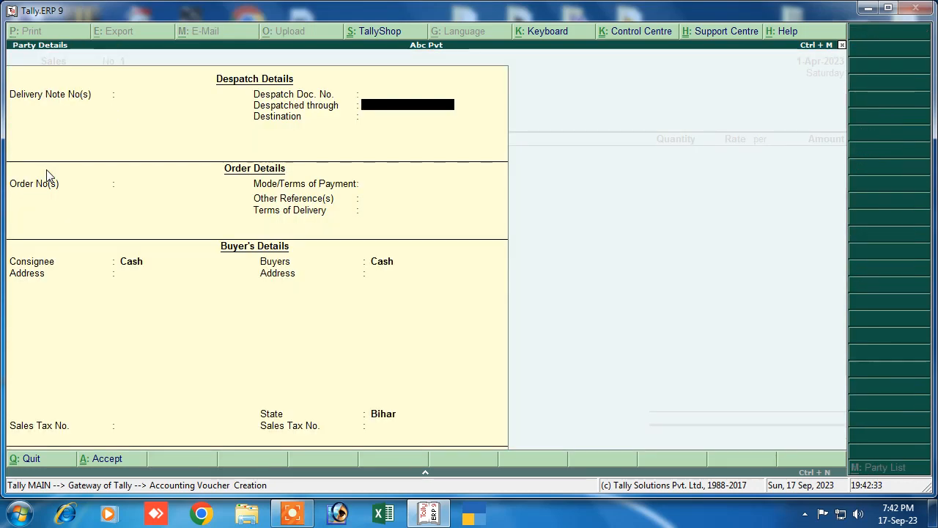
pyautogui.press('Return')
pyautogui.press('Return')
pyautogui.press('Return')
pyautogui.press('Return')
pyautogui.press('Return')
pyautogui.press('Return')
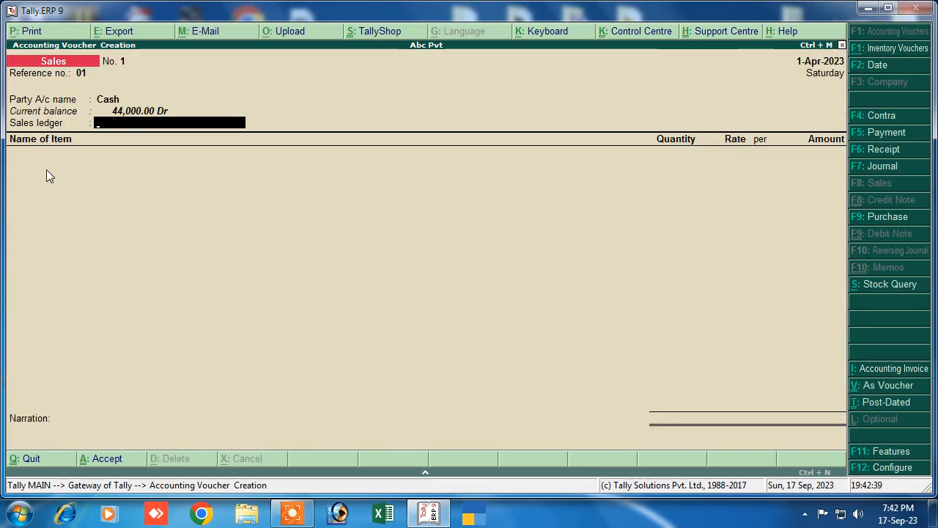
# Create a Sales ledger under Sales Accounts with inventory values affected and use it as the voucher's sales ledger
pyautogui.hotkey('alt', 'c')
pyautogui.write('Sale')
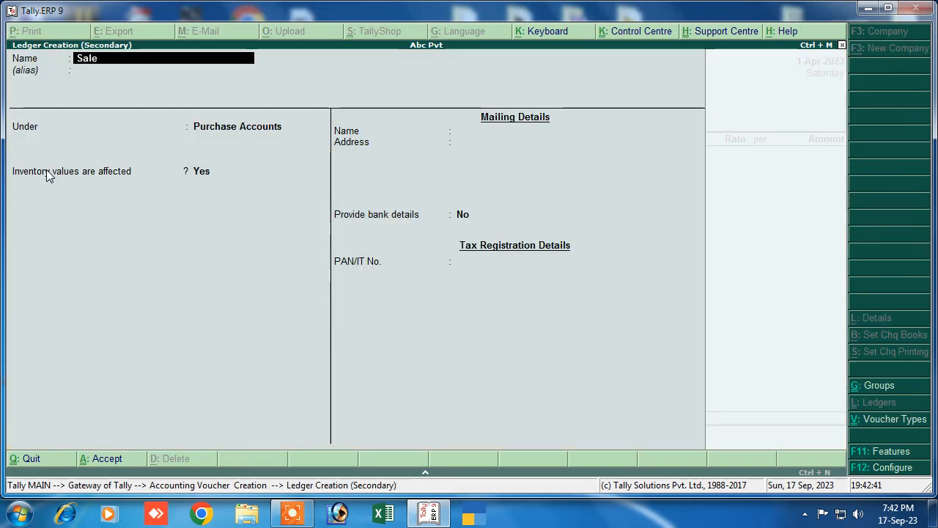
pyautogui.write('s')
pyautogui.press('Return')
pyautogui.press('Return')
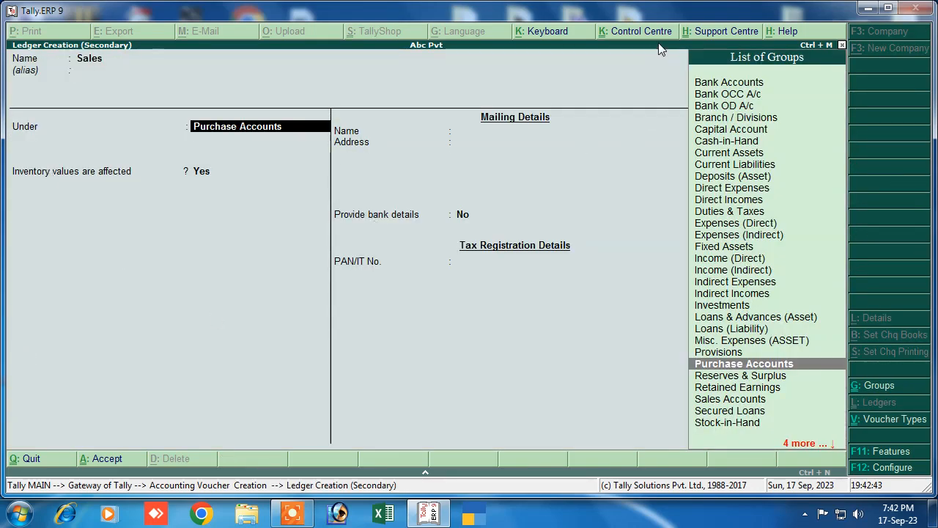
pyautogui.click(700, 402)
pyautogui.press('Return')
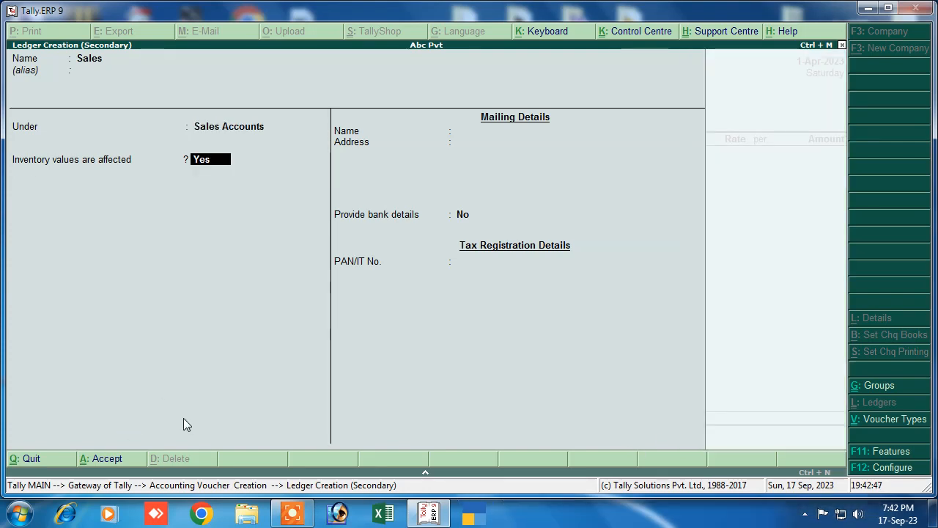
pyautogui.press('Return')
pyautogui.press('Return')
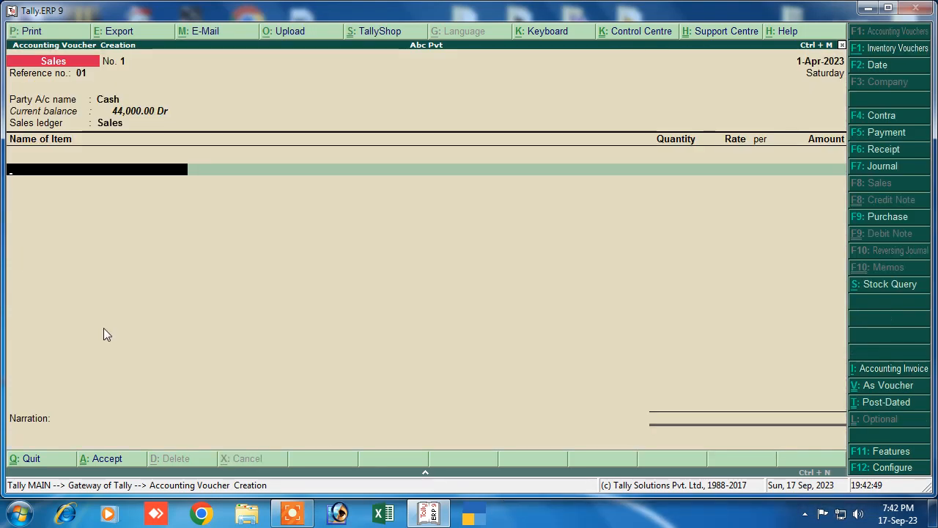
# Add the stock item Shirt to the sales voucher with a quantity of 50 pcs at a rate of 1,000 per piece
pyautogui.press('Return')
pyautogui.press('Return')
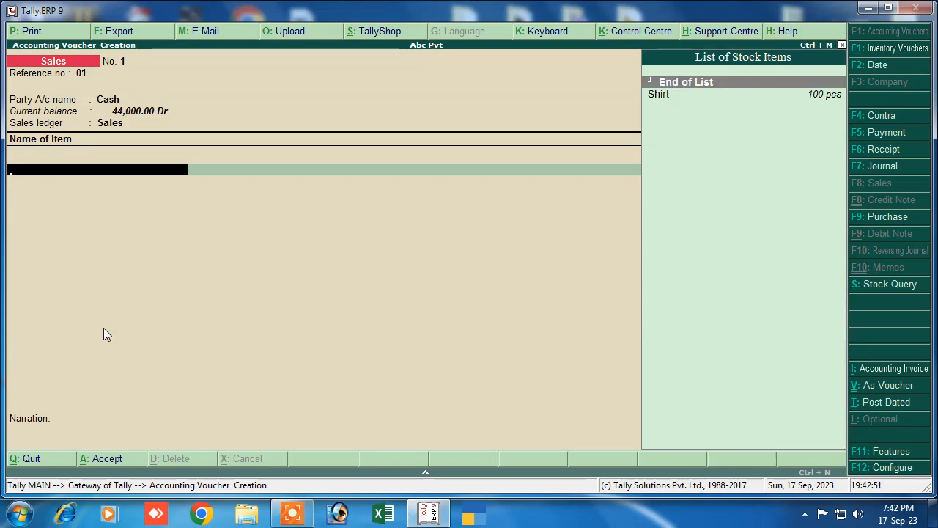
pyautogui.press('Down')
pyautogui.press('Return')
pyautogui.press('Return')
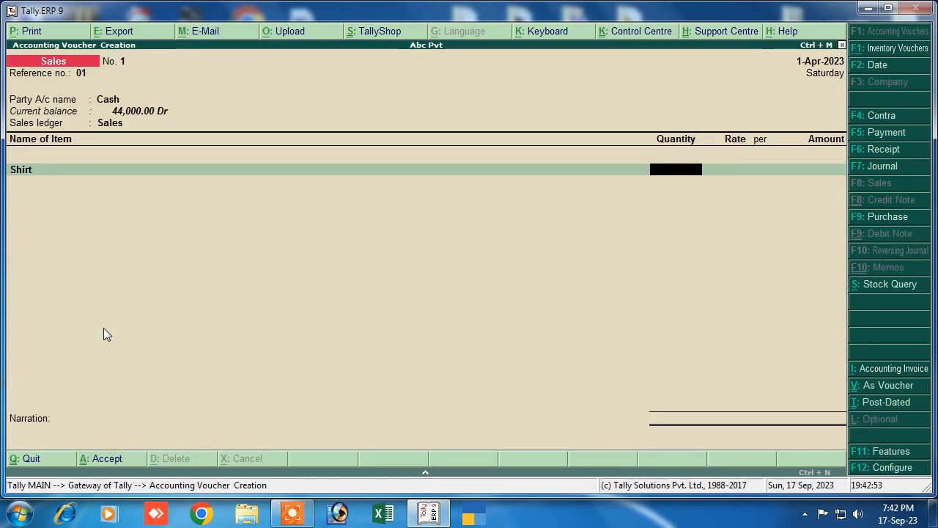
pyautogui.write('50')
pyautogui.press('Return')
pyautogui.write('1')
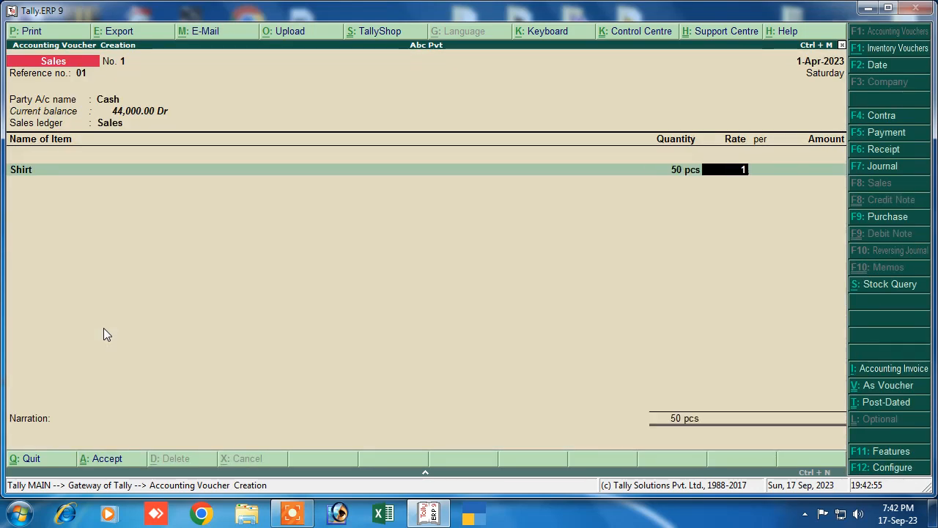
pyautogui.write('00')
pyautogui.press('Return')
pyautogui.press('Return')
pyautogui.press('Return')
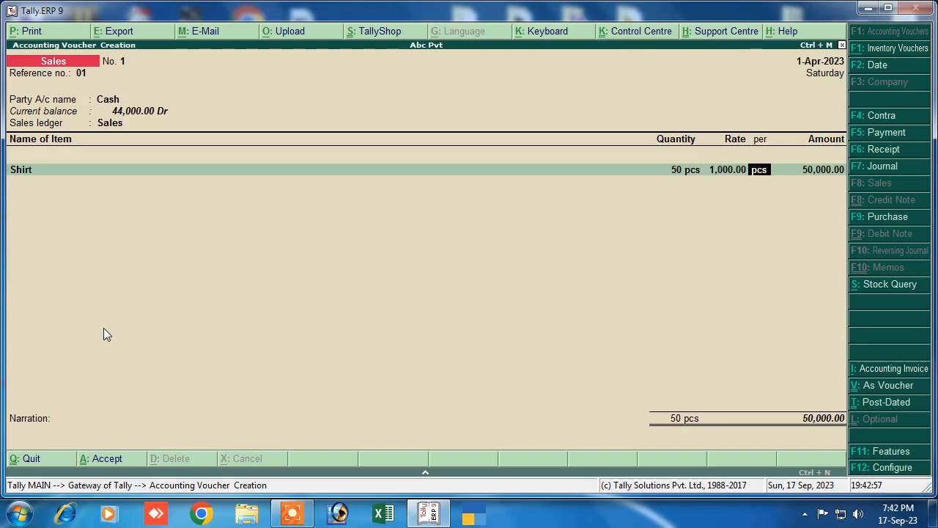
pyautogui.press('Return')
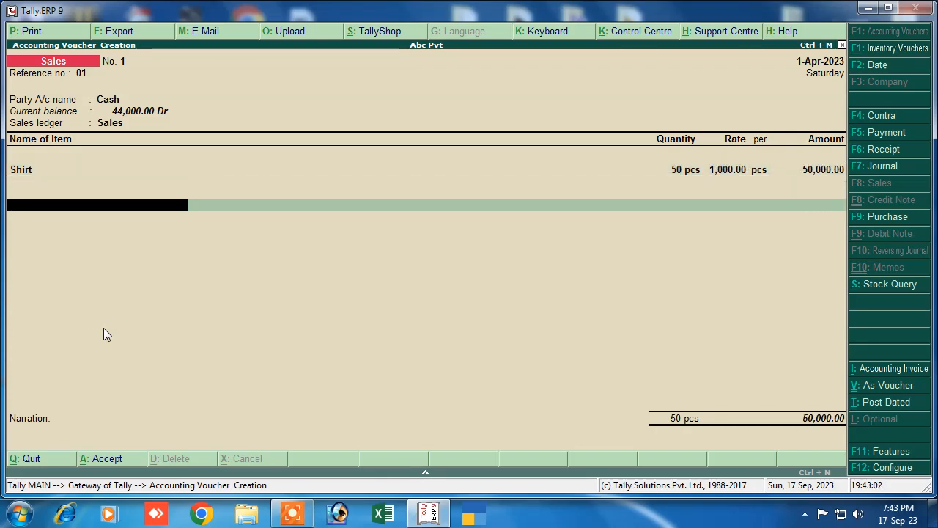
# End the item list, enter the narration "being sales", and save the sales voucher, returning to the Gateway of Tally
pyautogui.press('Return')
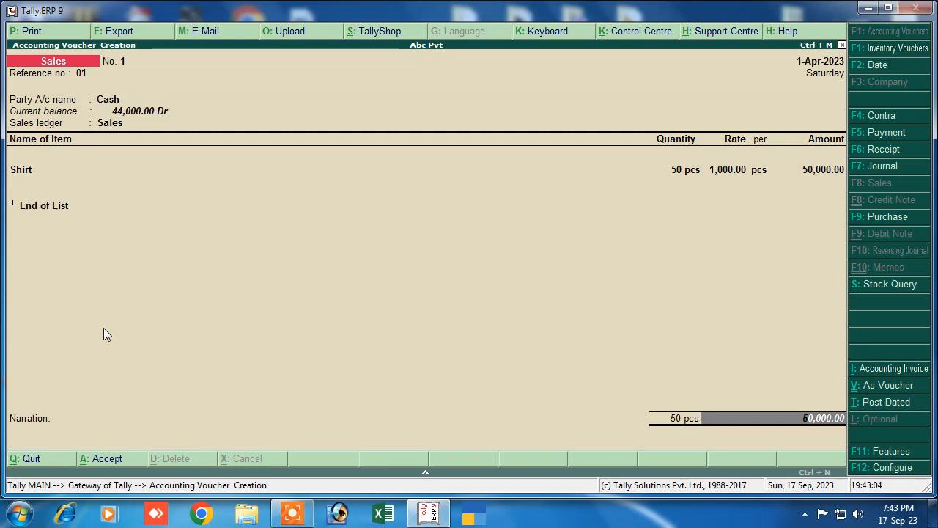
pyautogui.press('Return')
pyautogui.write('bei')
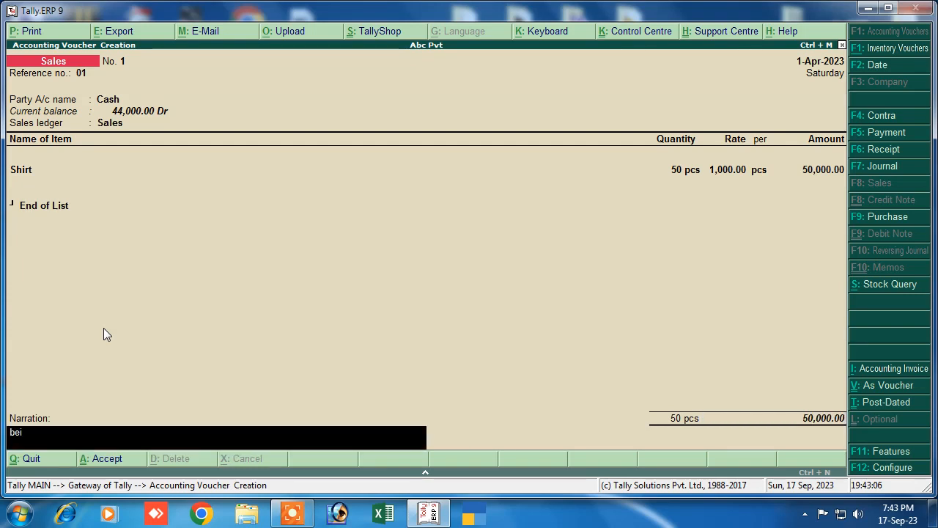
pyautogui.write('ng sales')
pyautogui.press('Return')
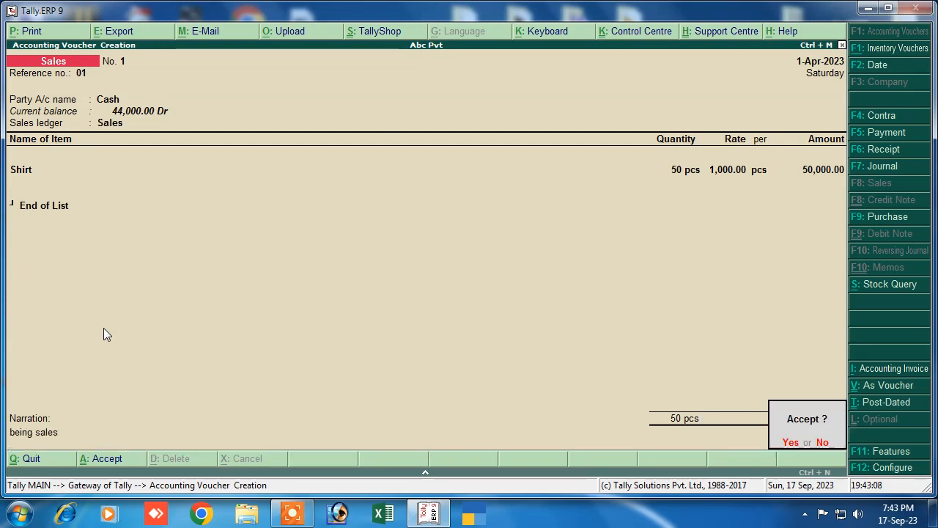
pyautogui.press('Return')
pyautogui.press('Escape')
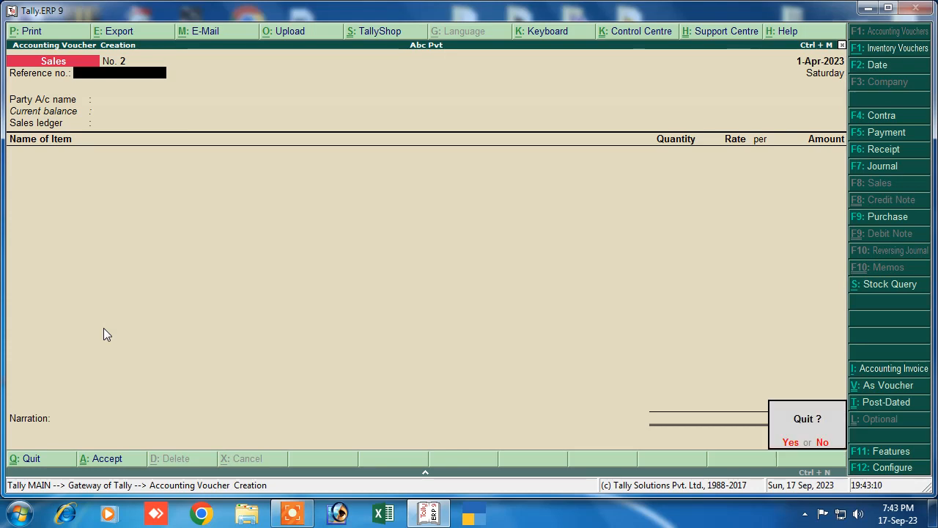
pyautogui.press('Return')
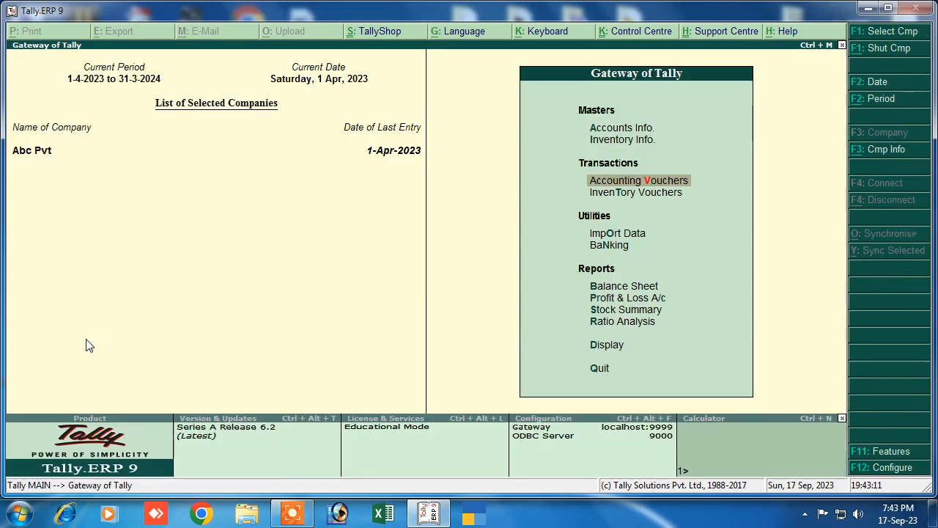
# Examine the detailed Balance Sheet after the cash sale, checking Closing Stock, Cash-in-Hand, Capital Account and Profit & Loss A/c
pyautogui.click(597, 287)
pyautogui.press('Return')
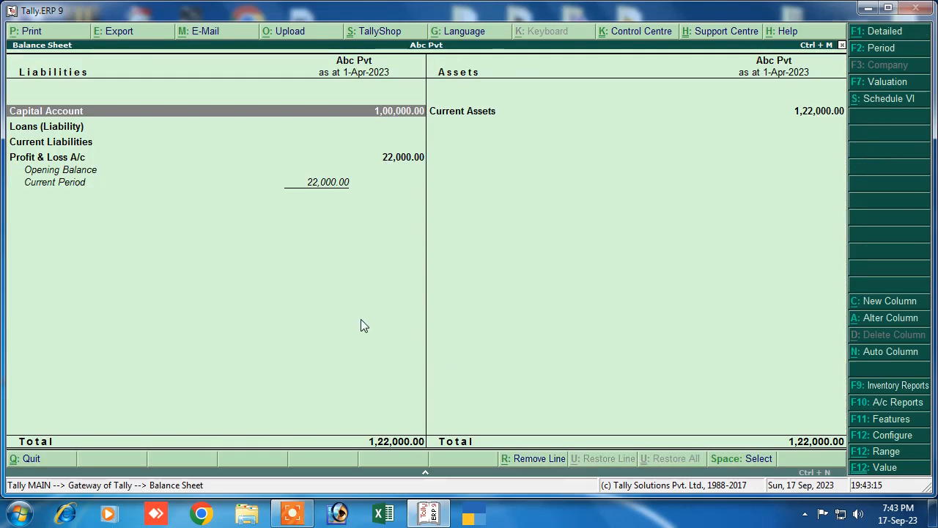
pyautogui.hotkey('alt', 'F1')
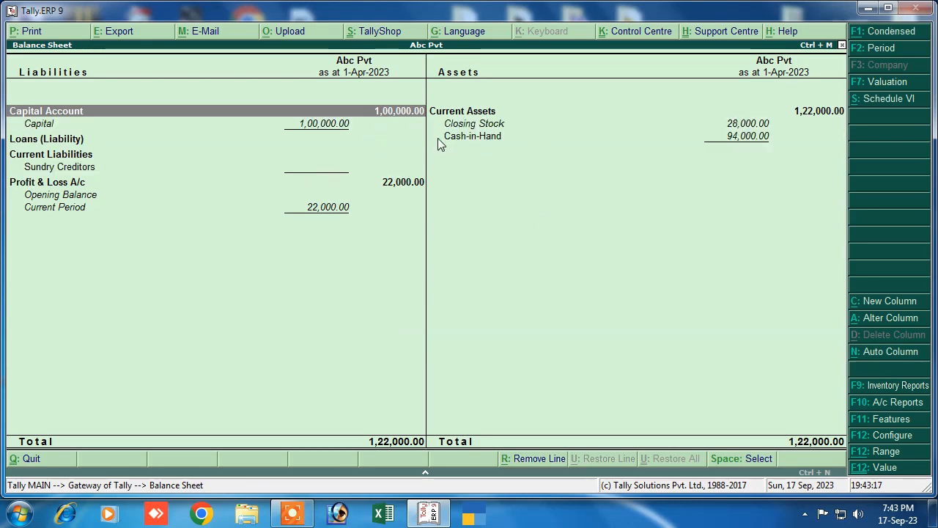
pyautogui.click(736, 129)
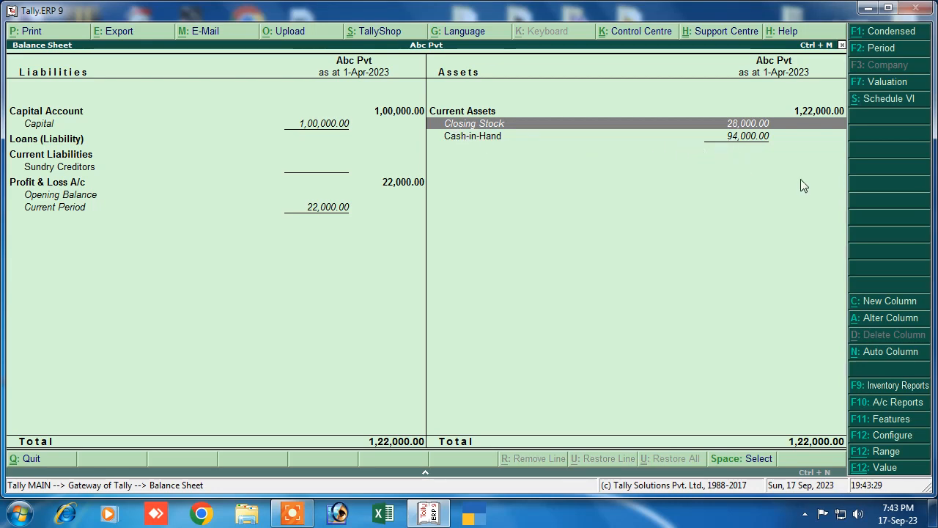
pyautogui.click(741, 139)
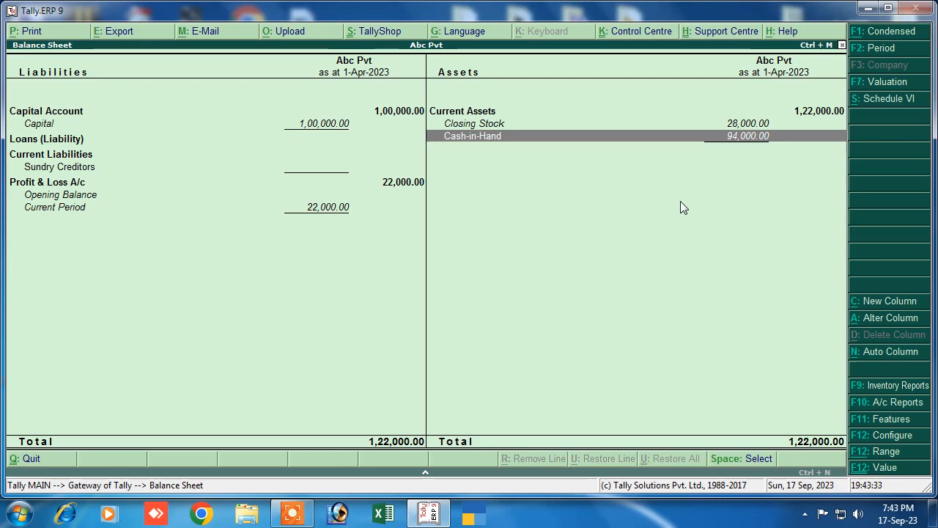
pyautogui.click(401, 110)
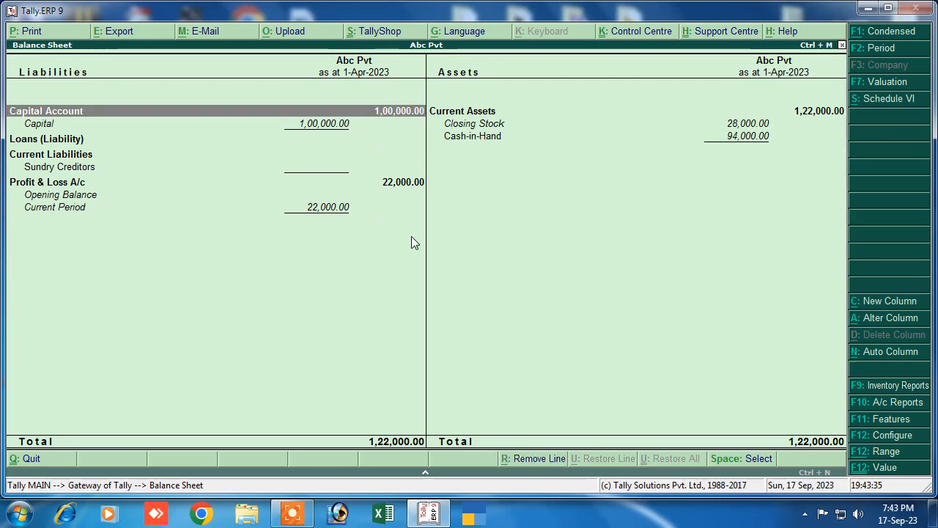
pyautogui.click(396, 183)
pyautogui.click(730, 146)
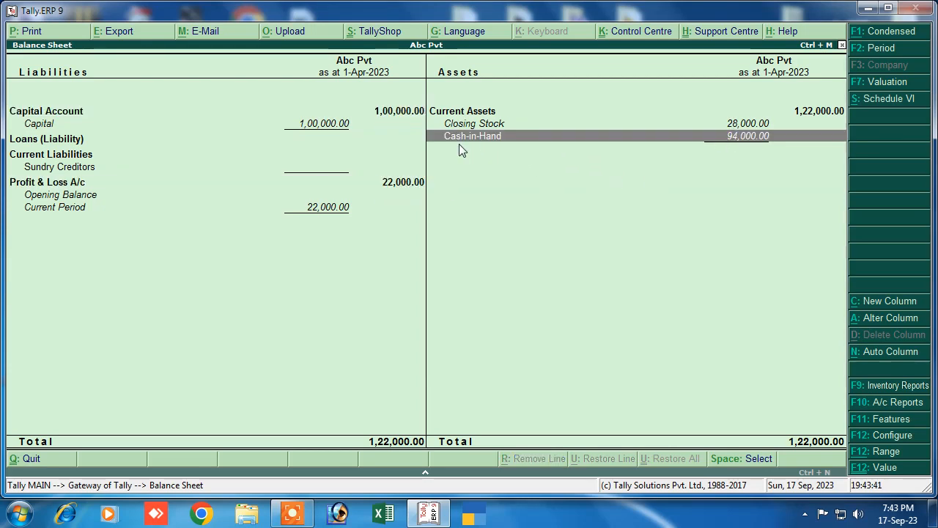
pyautogui.press('Escape')
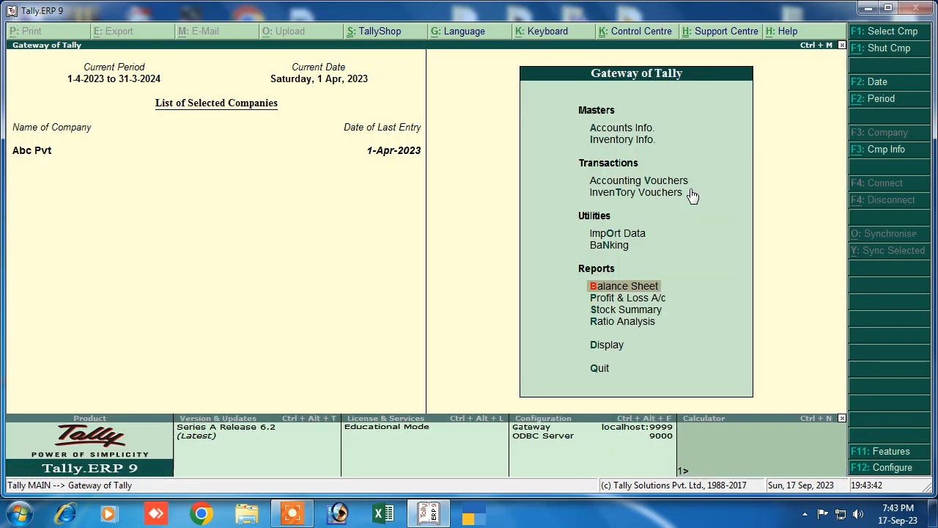
# Examine the detailed Profit & Loss A/c, checking purchases, sales, closing stock and nett profit, and return to the Gateway of Tally
pyautogui.click(621, 299)
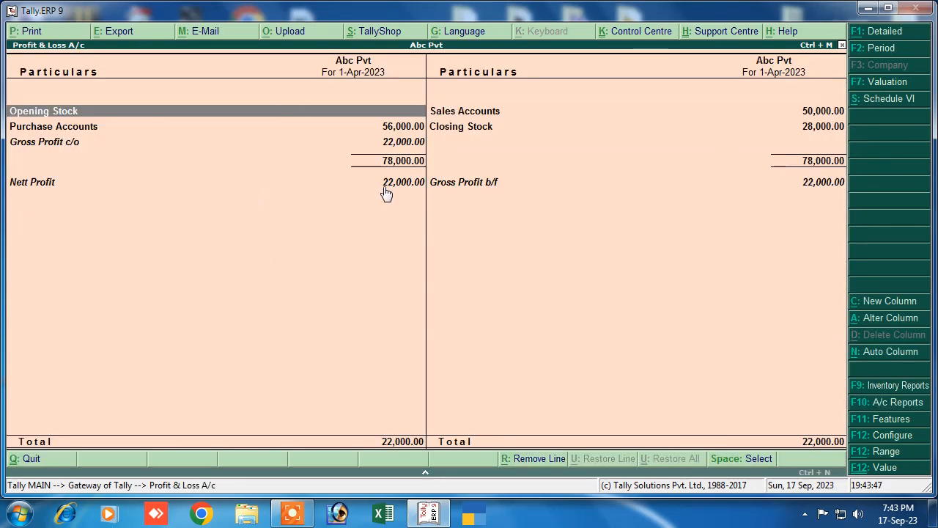
pyautogui.hotkey('alt', 'F1')
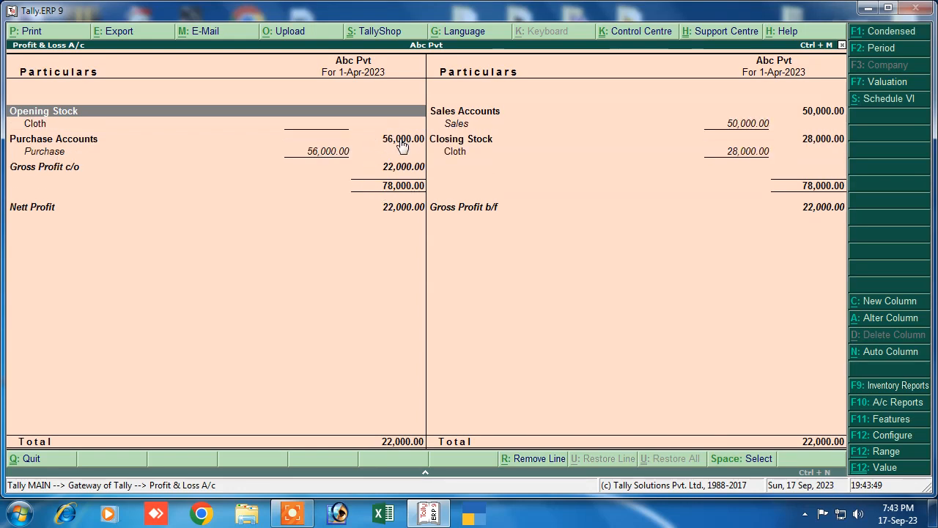
pyautogui.click(400, 141)
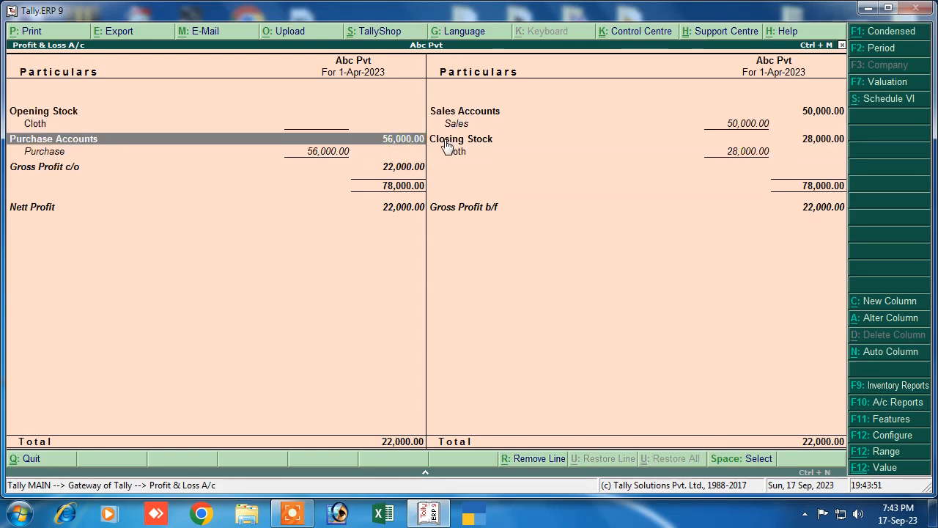
pyautogui.click(819, 114)
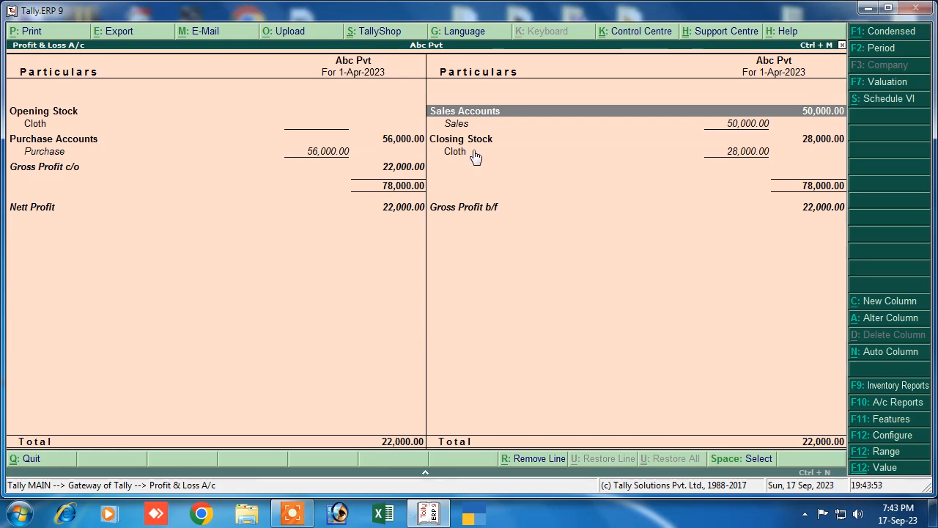
pyautogui.click(730, 153)
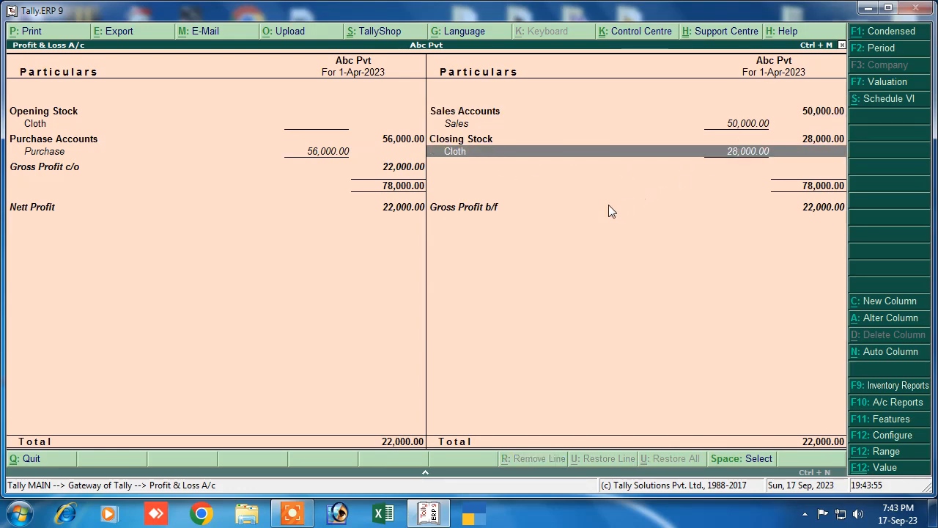
pyautogui.click(419, 209)
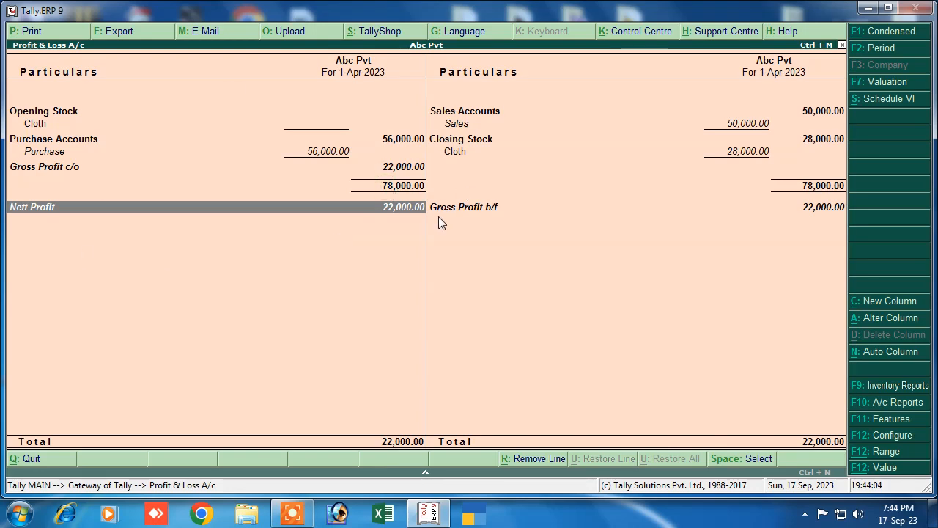
pyautogui.press('Escape')
pyautogui.press('Escape')
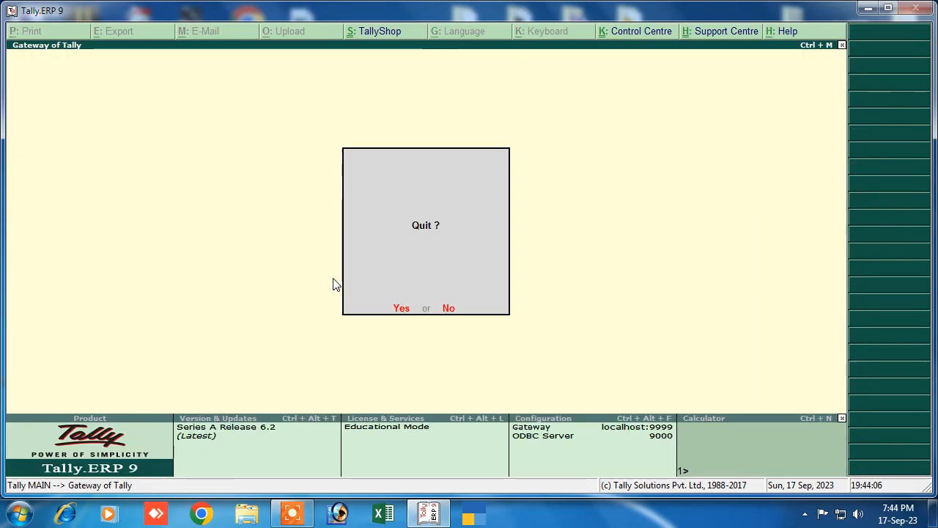
pyautogui.press('Escape')
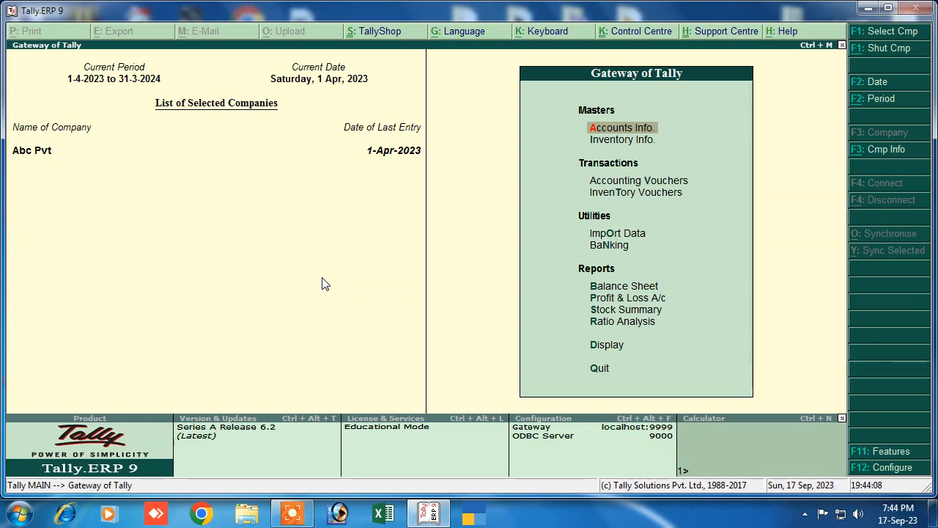
# Reopen the detailed Balance Sheet and compare the Capital line with Closing Stock, Cash-in-Hand and the Current Assets total
pyautogui.press('Down')
pyautogui.press('Down')
pyautogui.press('Down')
pyautogui.press('Down')
pyautogui.press('Down')
pyautogui.press('Down')
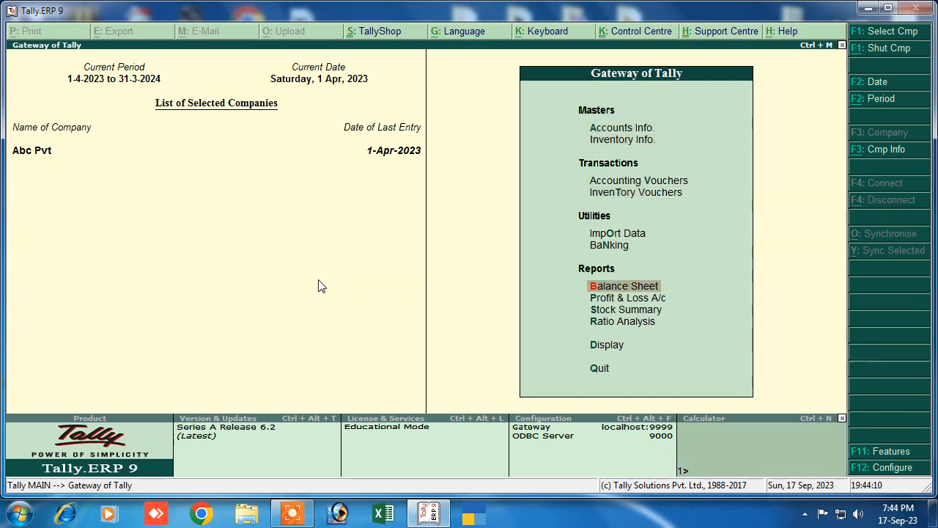
pyautogui.press('Return')
pyautogui.hotkey('alt', 'F1')
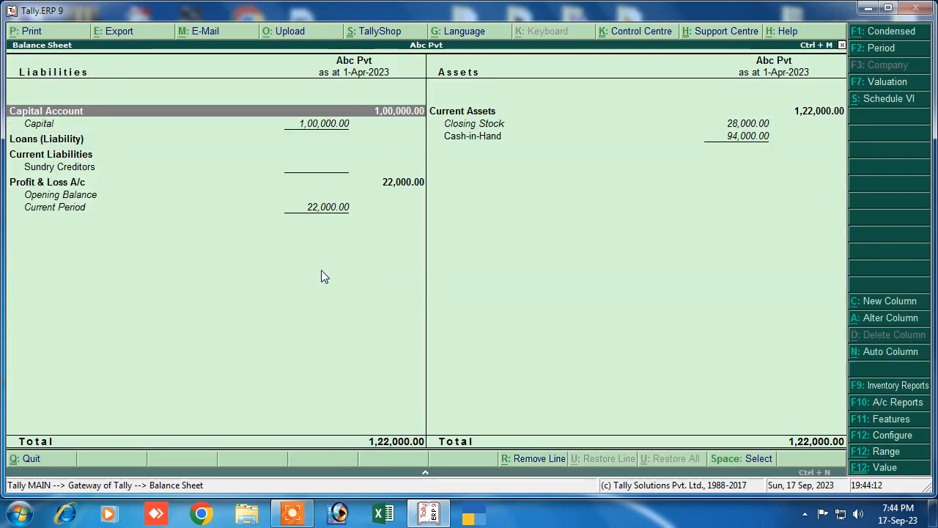
pyautogui.click(331, 129)
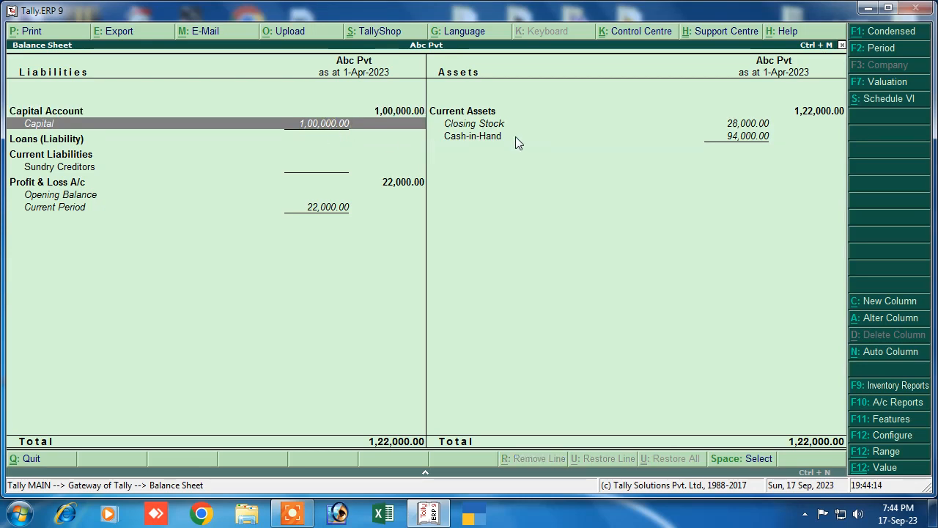
pyautogui.click(748, 129)
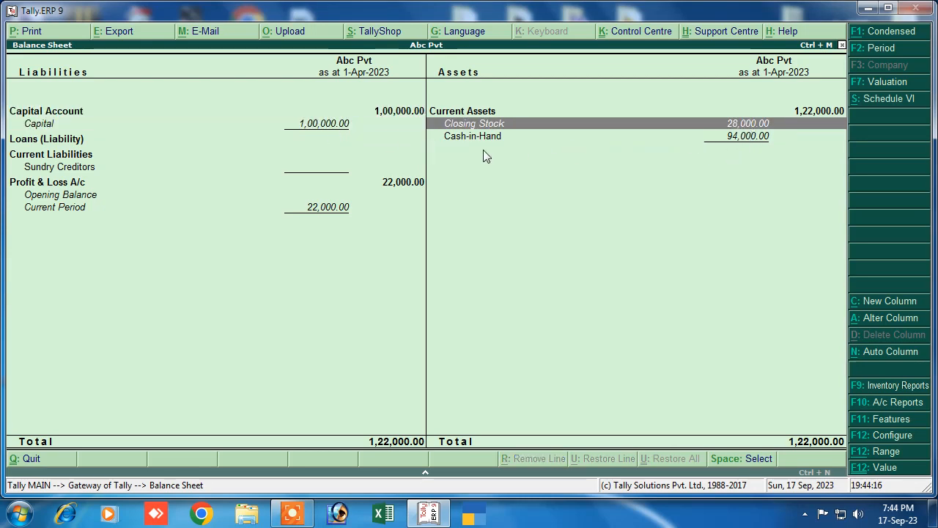
pyautogui.click(744, 141)
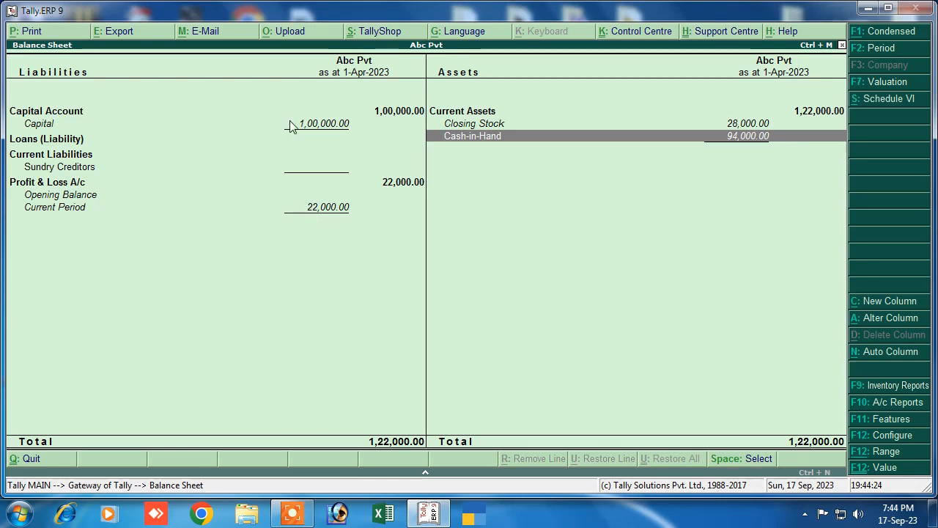
pyautogui.click(799, 113)
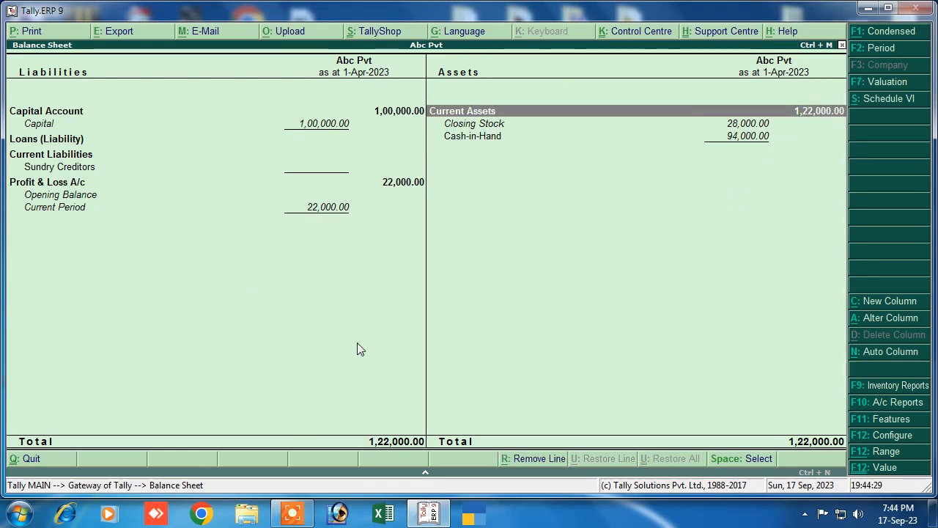
# Leave the Balance Sheet and open the cash Sales voucher from the Day Book
pyautogui.press('Escape')
pyautogui.press('Escape')
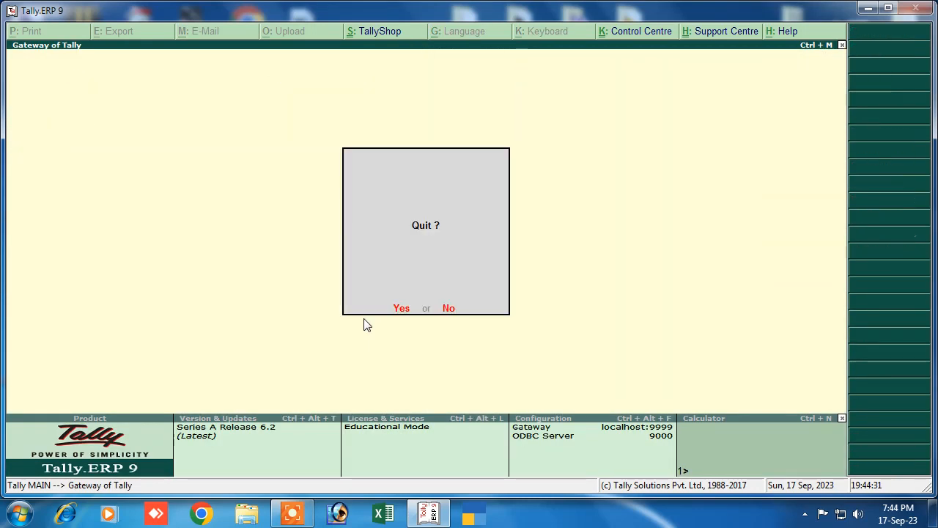
pyautogui.press('Escape')
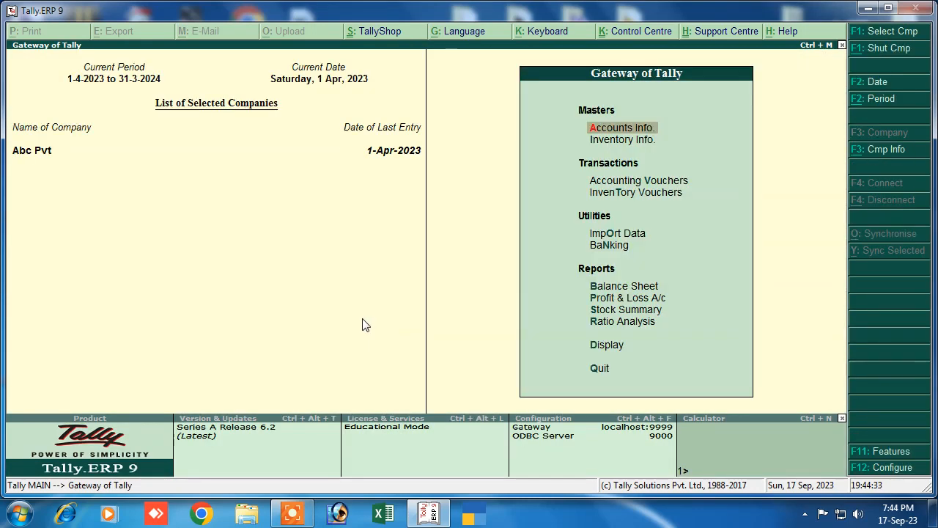
pyautogui.click(605, 345)
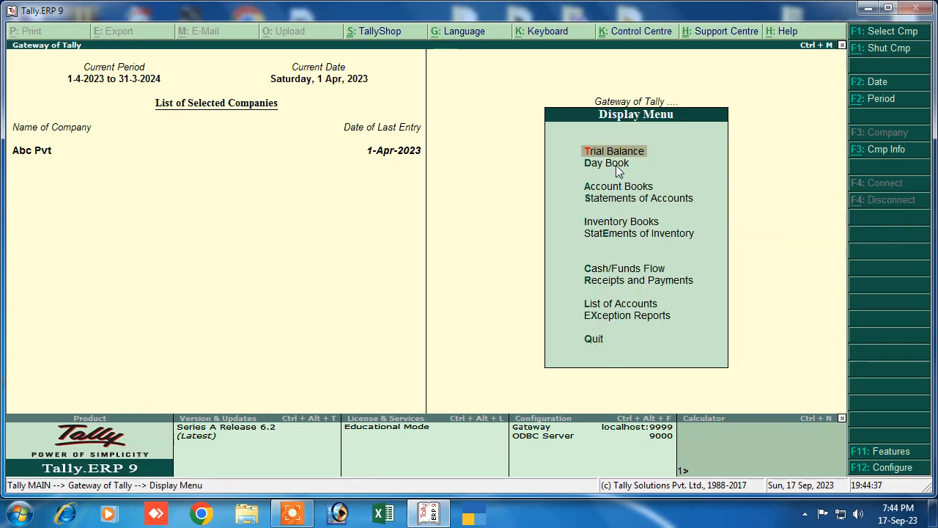
pyautogui.click(606, 164)
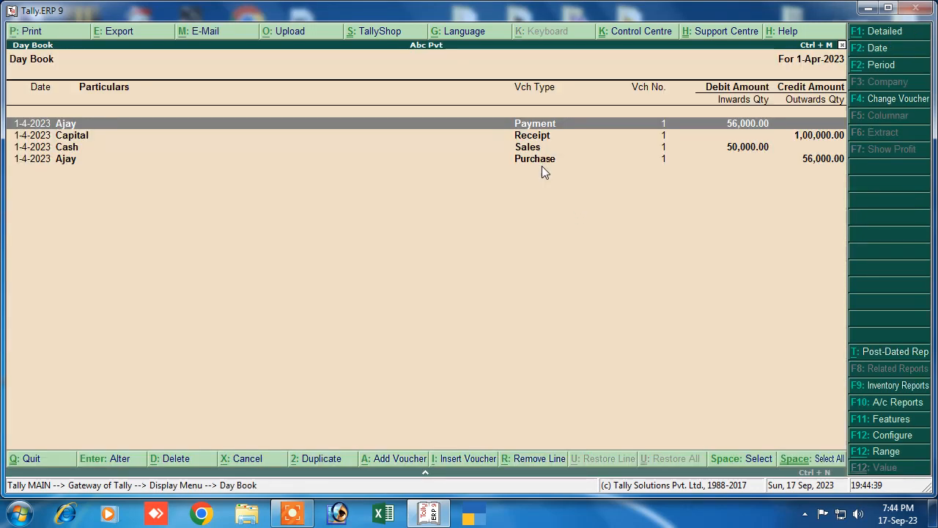
pyautogui.press('Down')
pyautogui.press('Down')
pyautogui.press('Return')
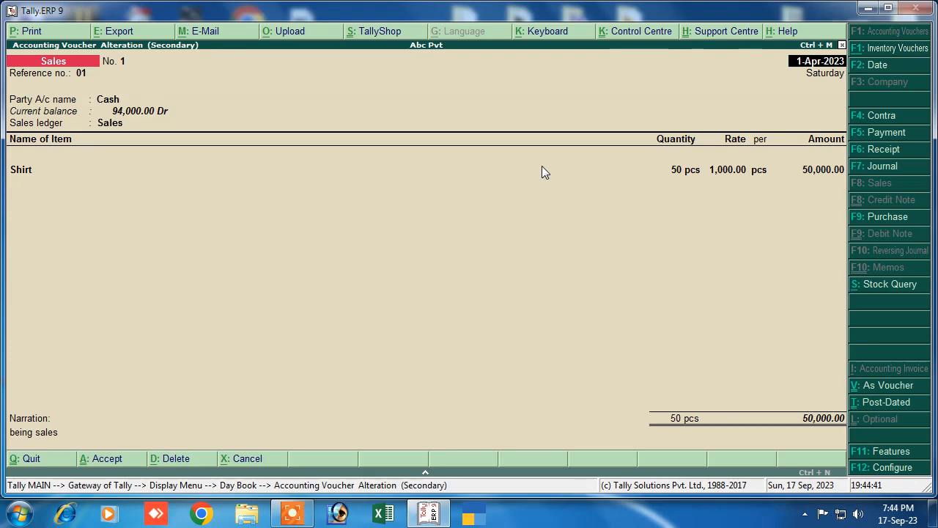
# Print the sales voucher as an invoice to an XPS document named "as" on the Desktop
pyautogui.hotkey('alt', 'p')
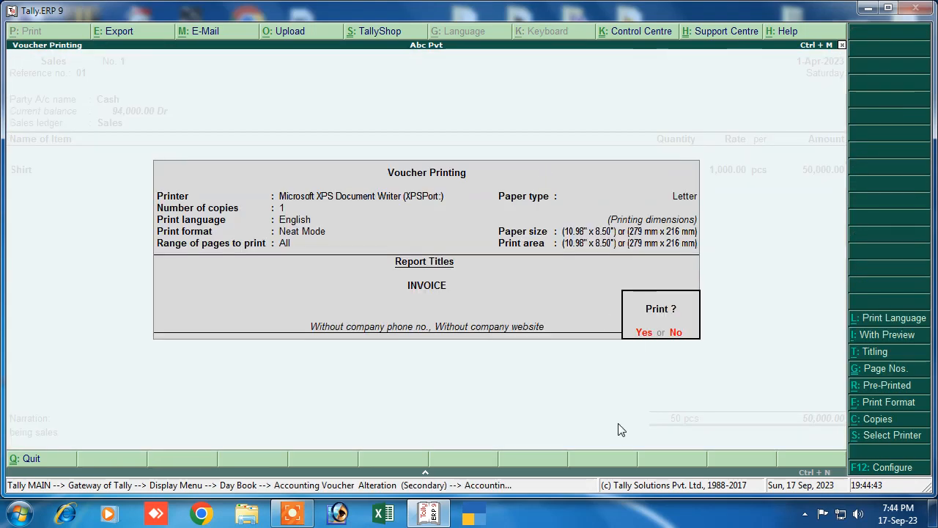
pyautogui.press('Return')
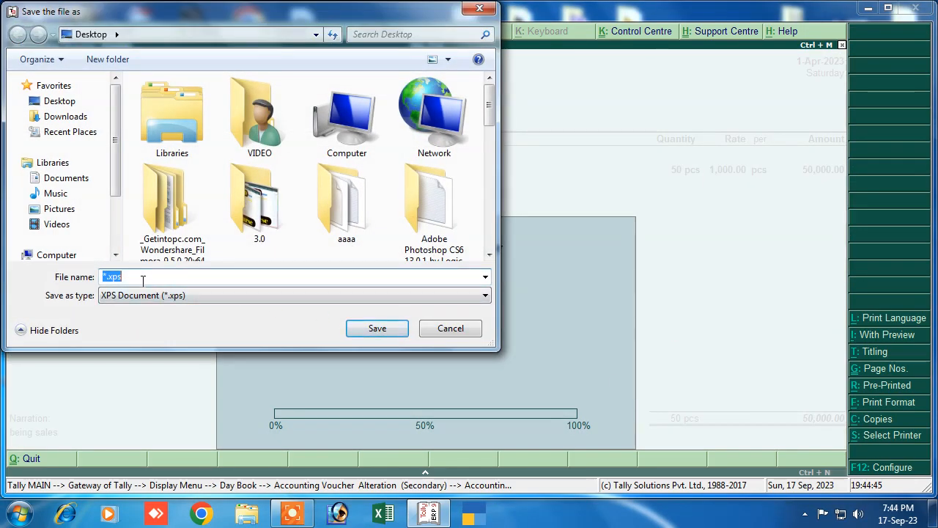
pyautogui.write('a')
pyautogui.press('BackSpace')
pyautogui.write('as')
pyautogui.click(60, 101)
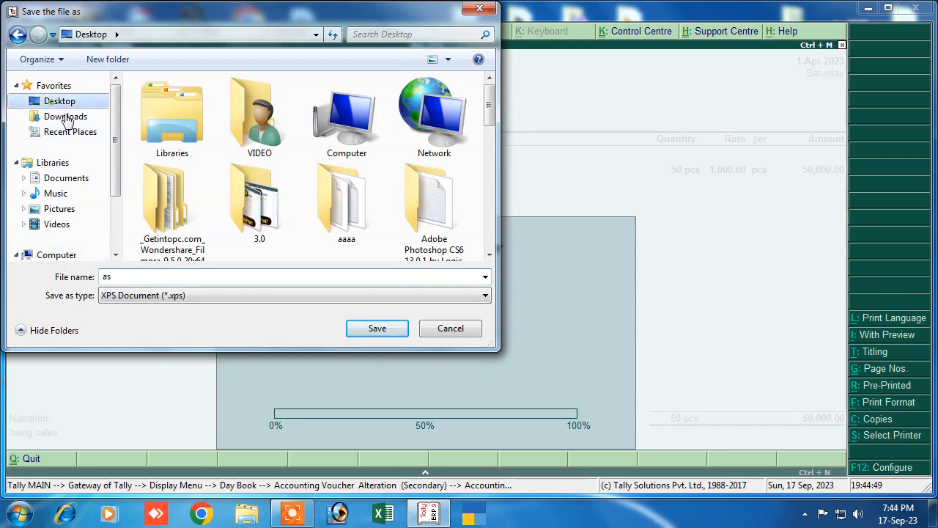
pyautogui.click(354, 329)
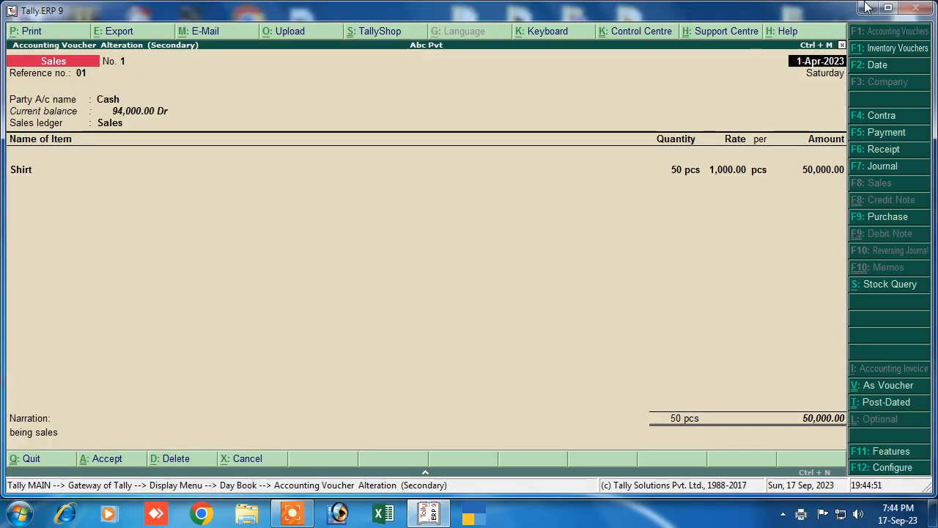
# Open the saved as.xps invoice from the desktop, review the full page, and close the viewer
pyautogui.click(867, 6)
pyautogui.doubleClick(302, 109)
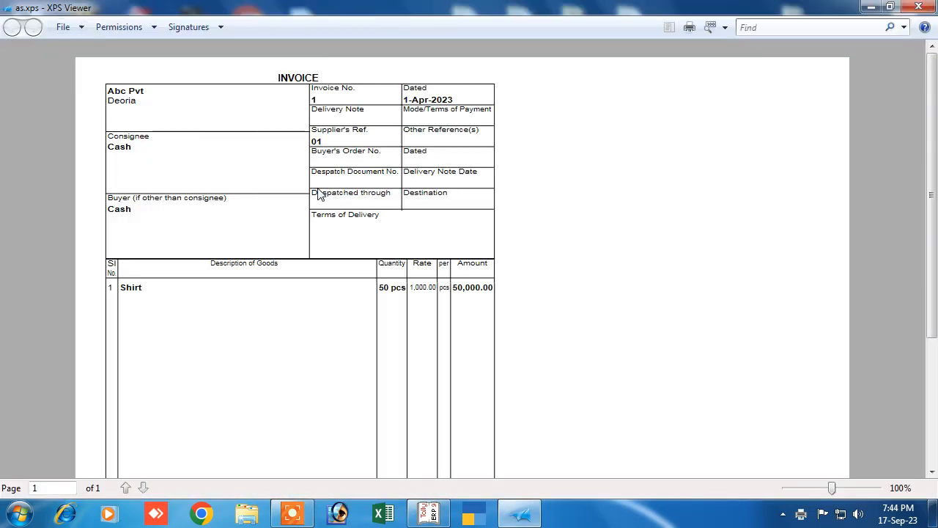
pyautogui.scroll(-5, 319, 194)
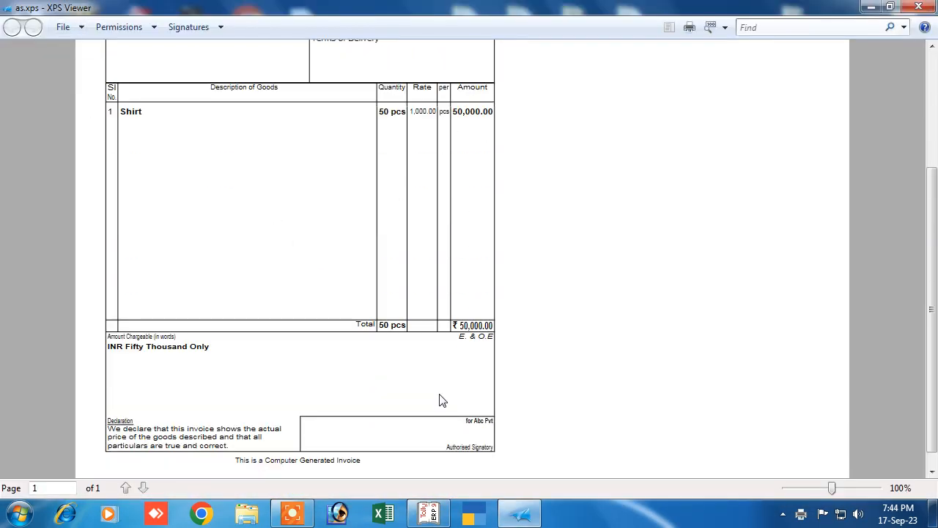
pyautogui.scroll(5, 427, 411)
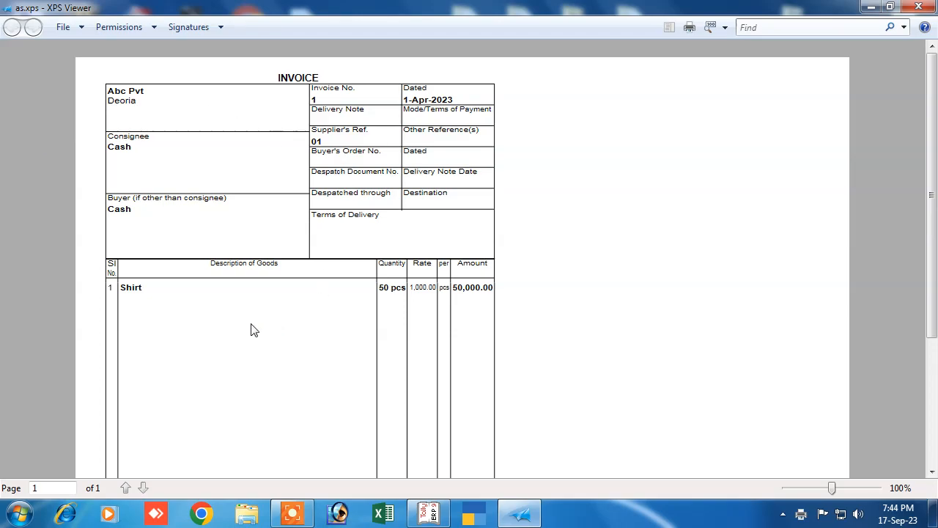
pyautogui.click(918, 7)
# Refresh the desktop and switch back to the sales voucher in Tally.ERP 9
pyautogui.rightClick(379, 93)
pyautogui.click(419, 135)
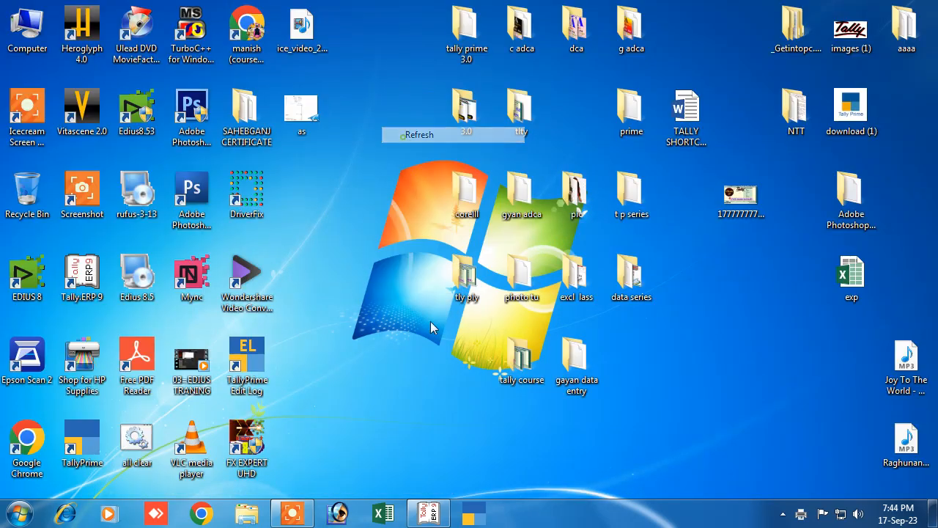
pyautogui.click(428, 513)
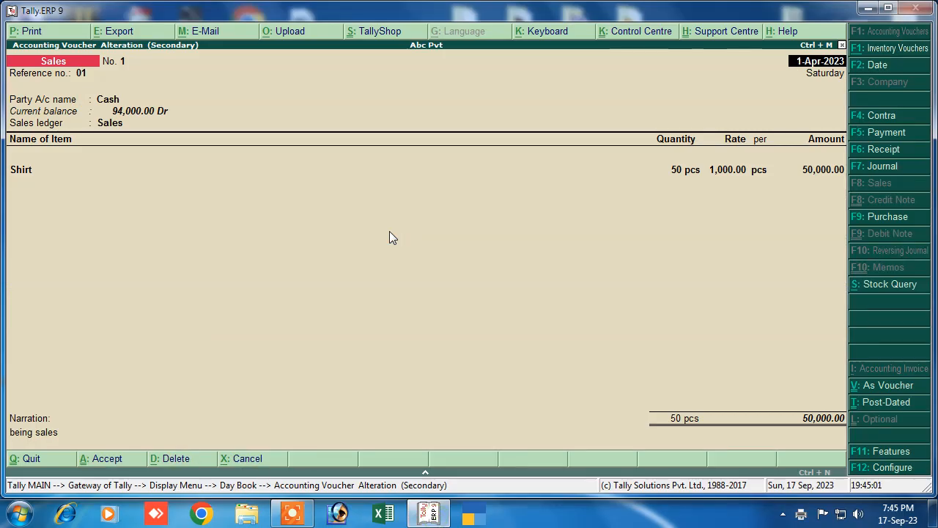